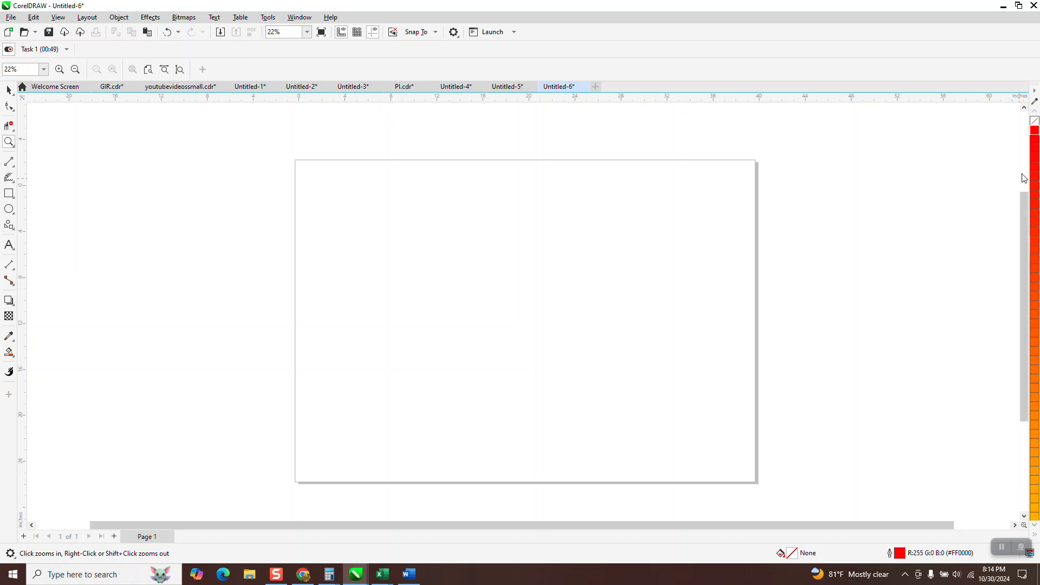
Step: Run the CreateChart macro from the ColorChartCreator project
left_click(271, 19)
mouse_move(296, 79)
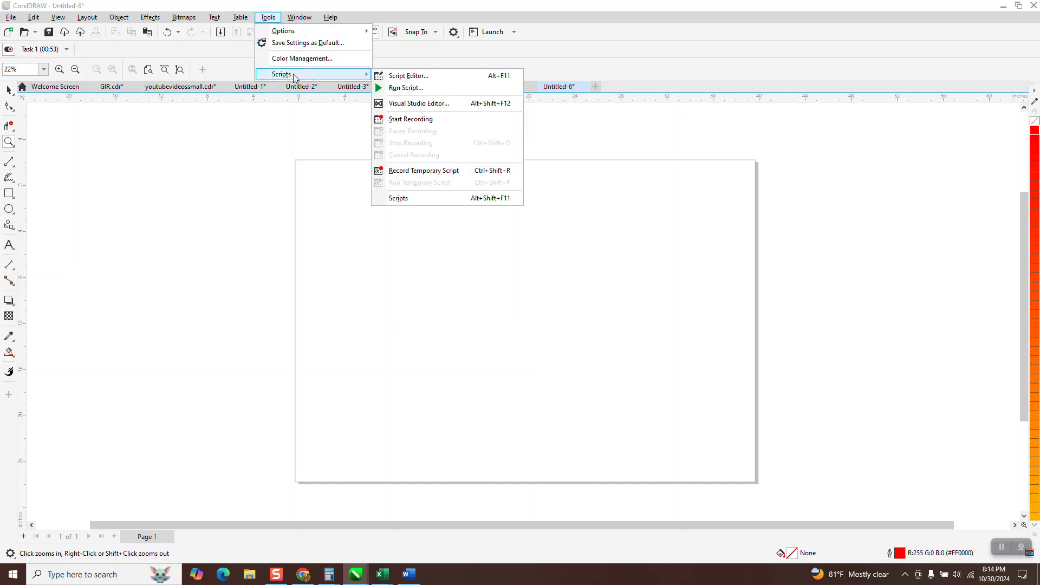
left_click(404, 88)
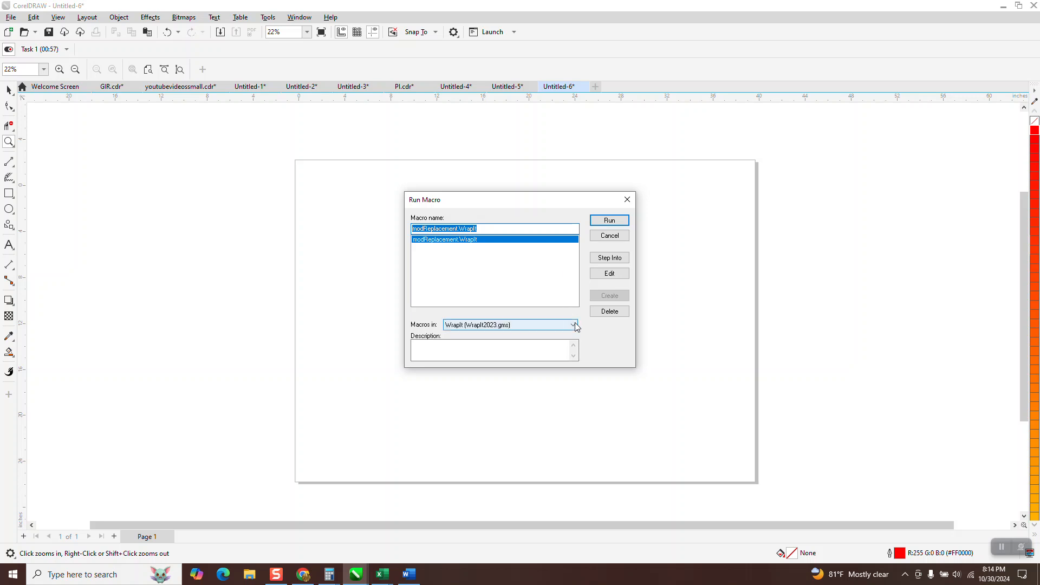
left_click(573, 325)
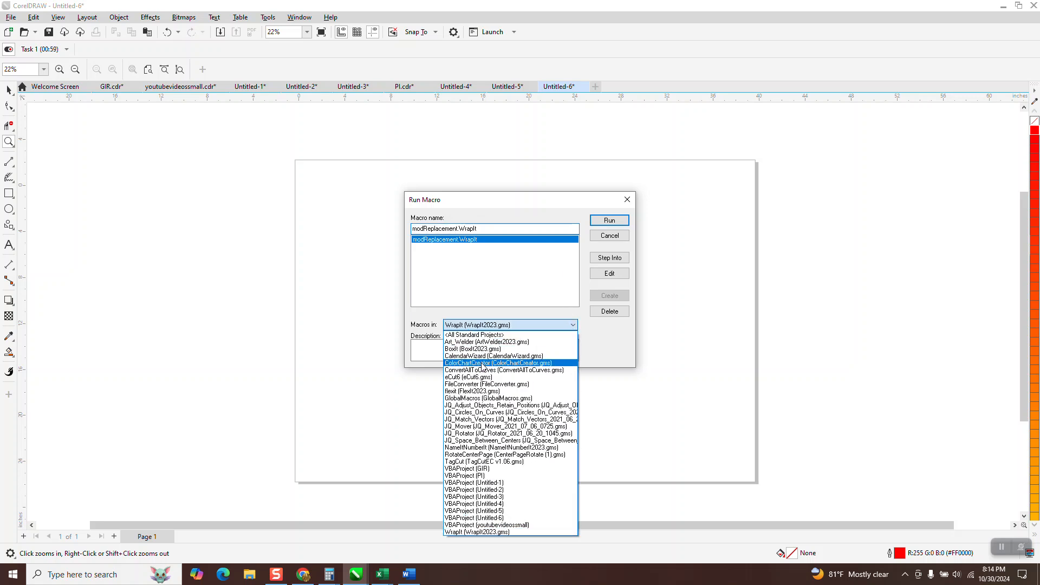
left_click(481, 364)
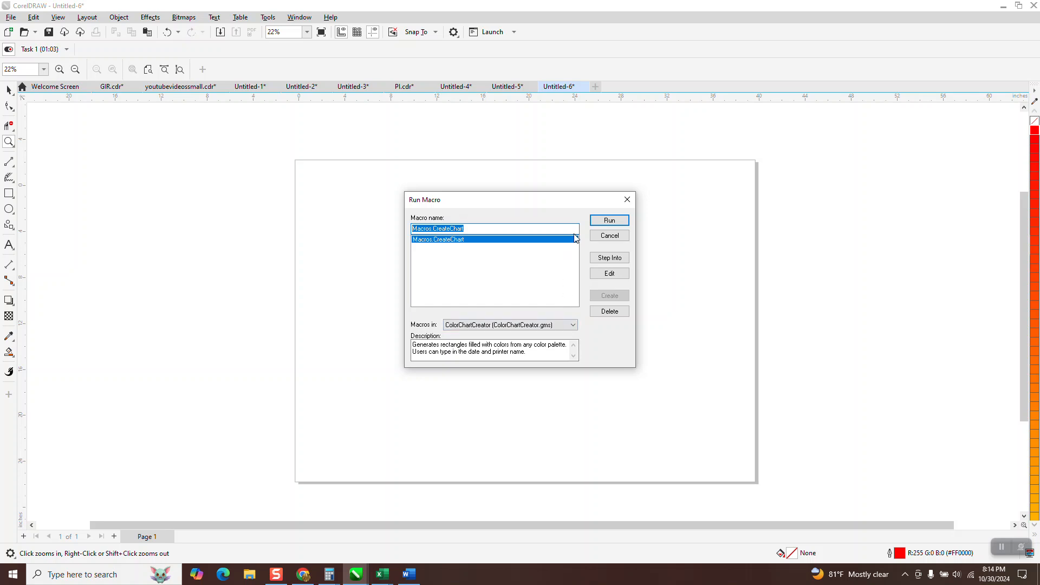
left_click(609, 221)
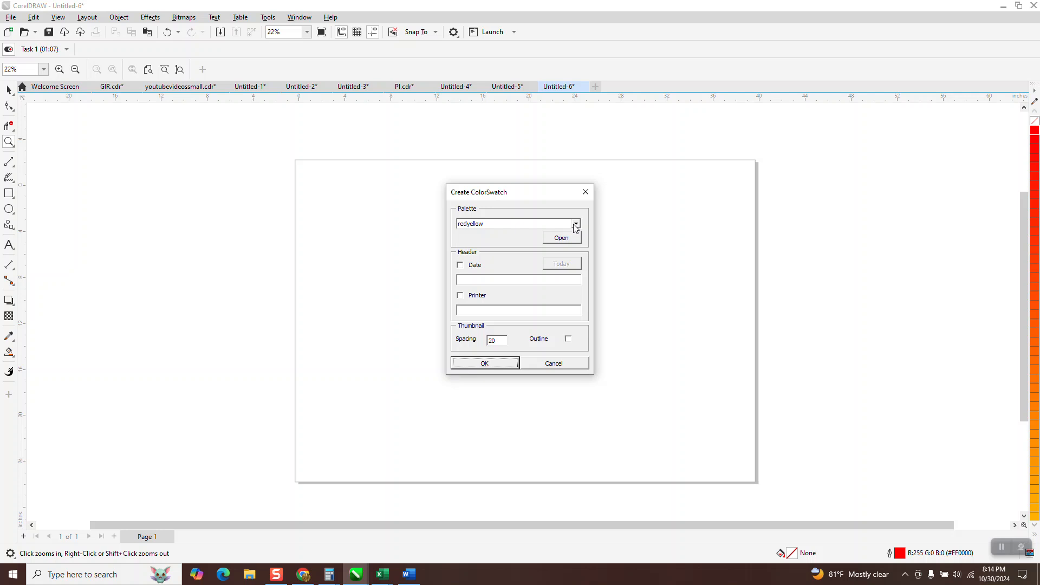
Step: Generate a color swatch chart from the redyellow palette
left_click(575, 224)
left_click(573, 232)
left_click(502, 364)
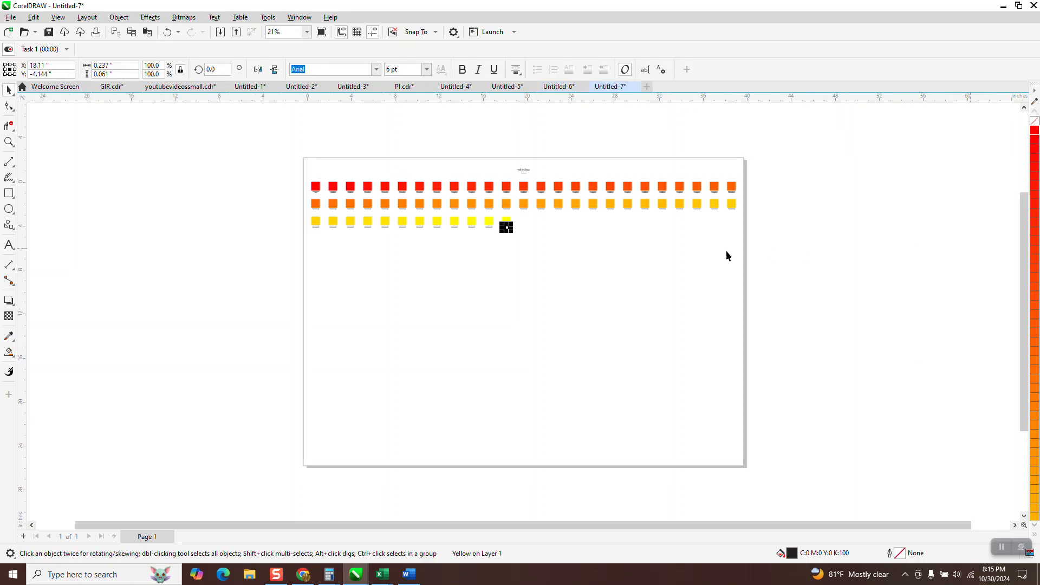
left_click(542, 270)
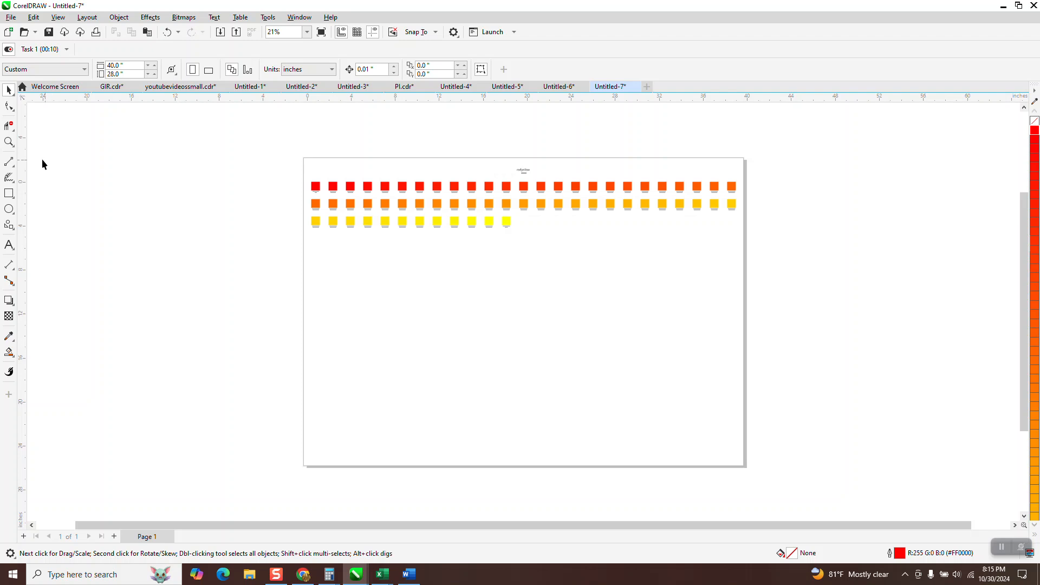
Step: Examine the RGB labels beneath the yellow and orange swatches and the header text above the chart
left_click(9, 142)
left_click_drag(423, 220, 484, 261)
left_click_drag(279, 198, 415, 278)
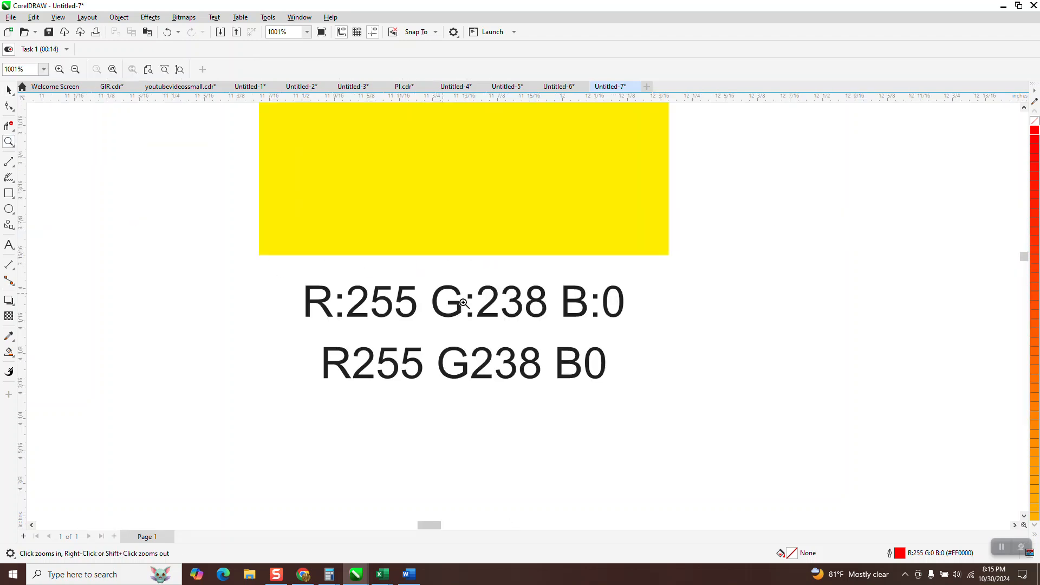
scroll(484, 310, "down", 2)
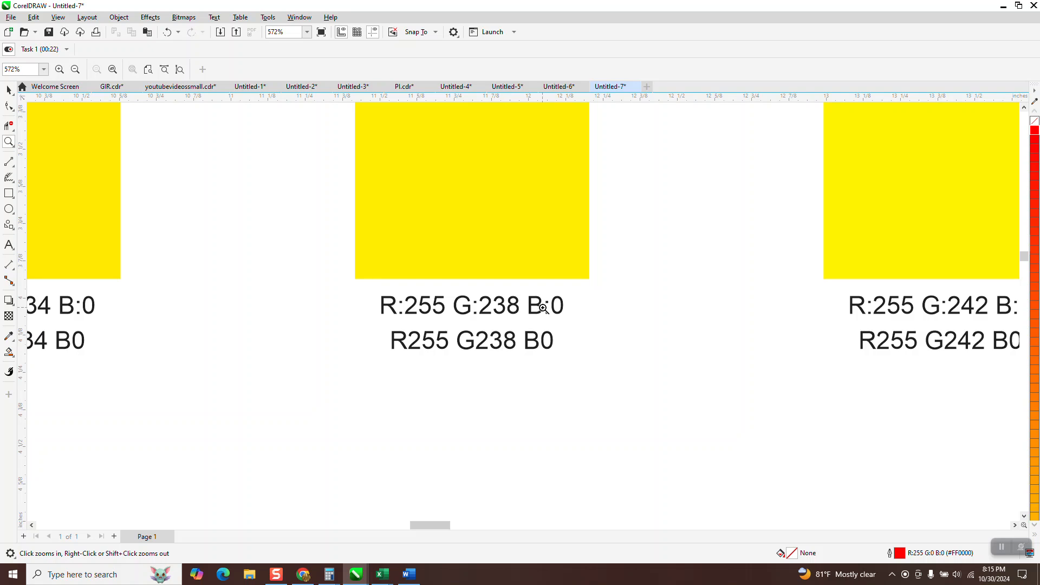
scroll(540, 310, "down", 2)
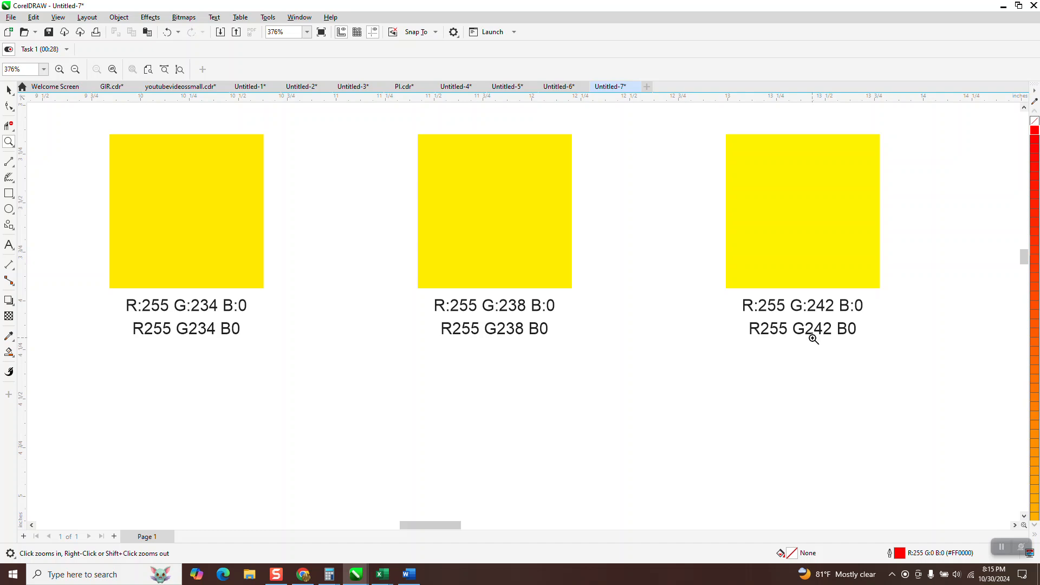
scroll(478, 373, "down", 1)
scroll(478, 373, "down", 4)
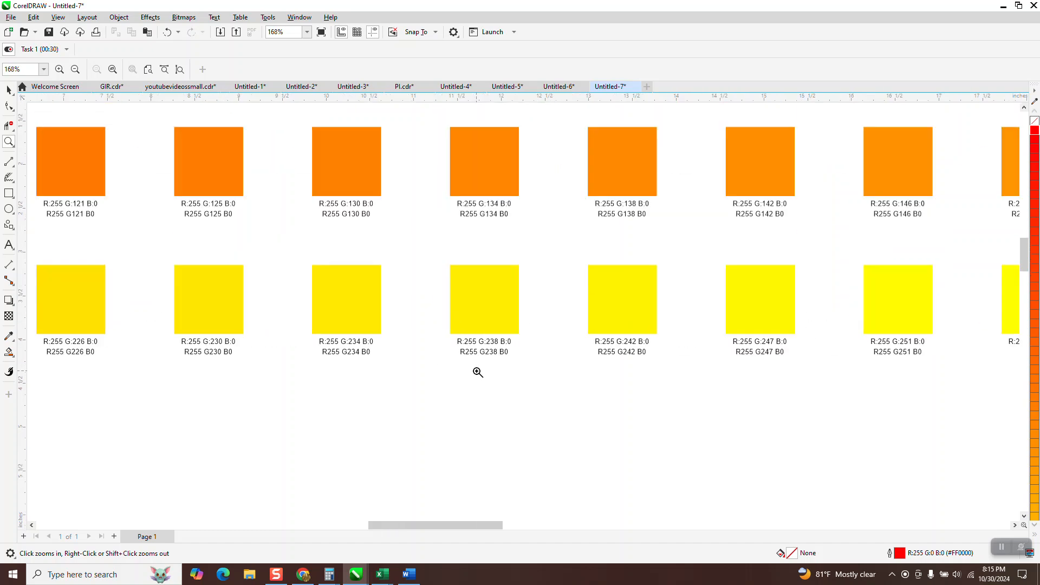
left_click_drag(674, 218, 709, 239)
scroll(434, 222, "down", 8)
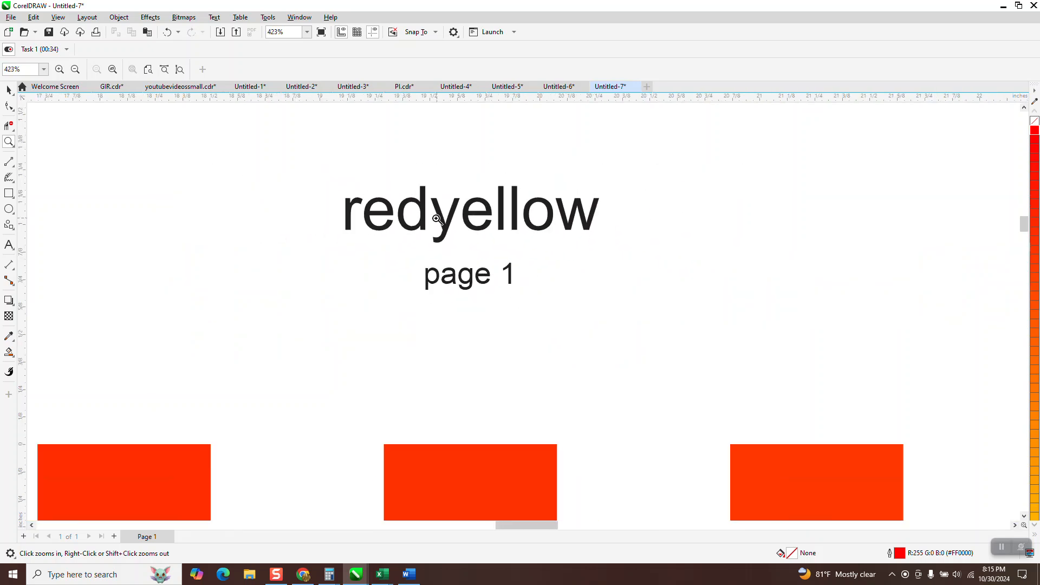
scroll(435, 221, "down", 1)
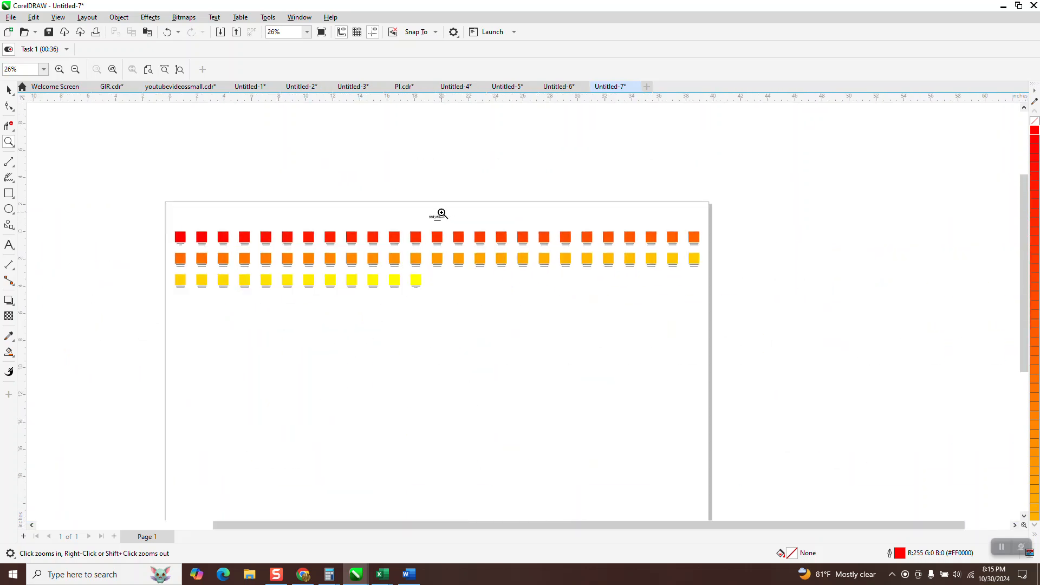
Step: Set the page size to 8.5 by 11 inches
left_click(9, 90)
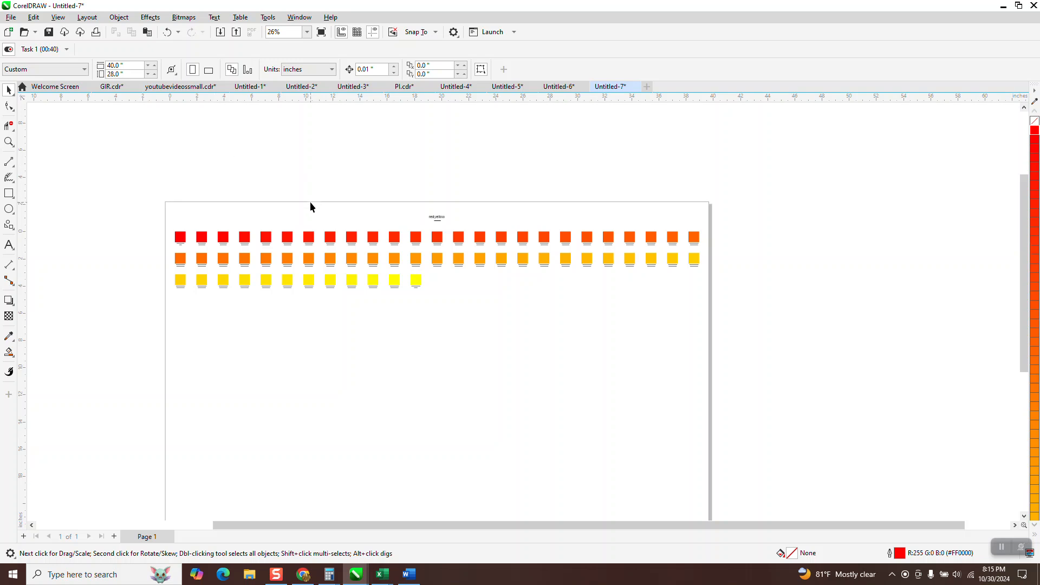
left_click(117, 65)
type("8.5")
key("Tab")
type("11")
key("Return")
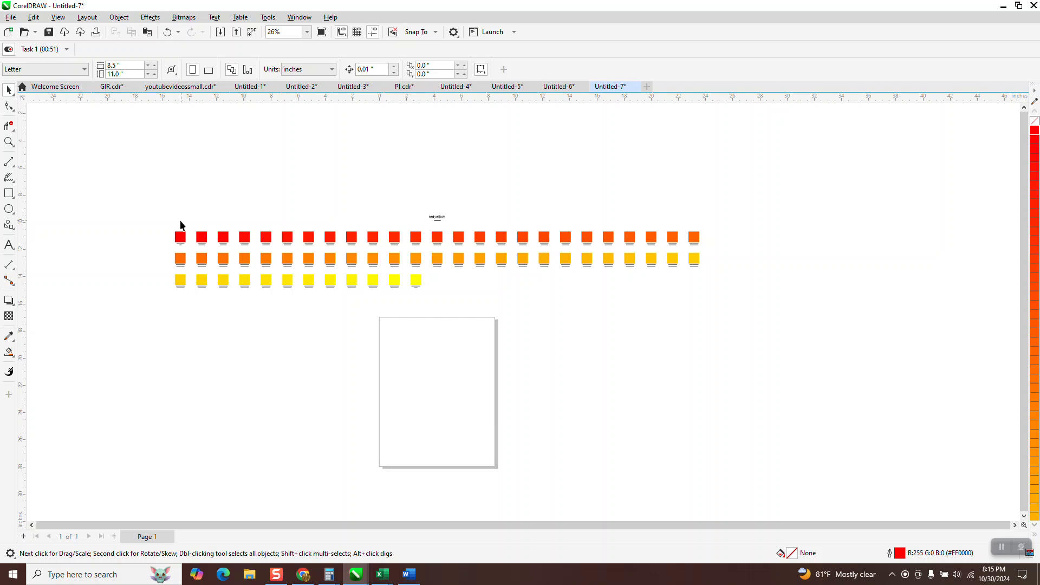
left_click_drag(166, 216, 434, 328)
left_click_drag(235, 225, 341, 252)
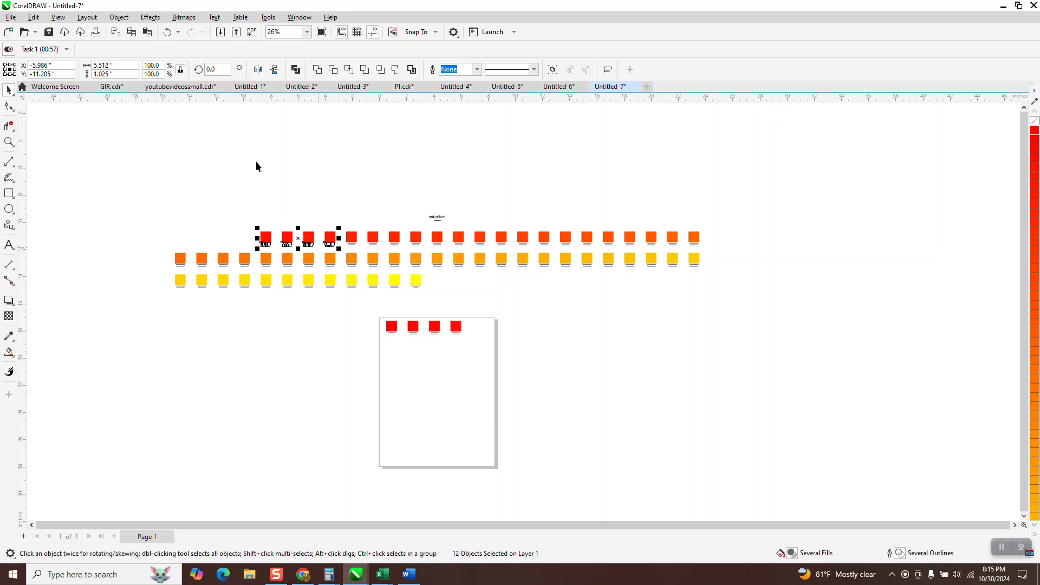
left_click(168, 31)
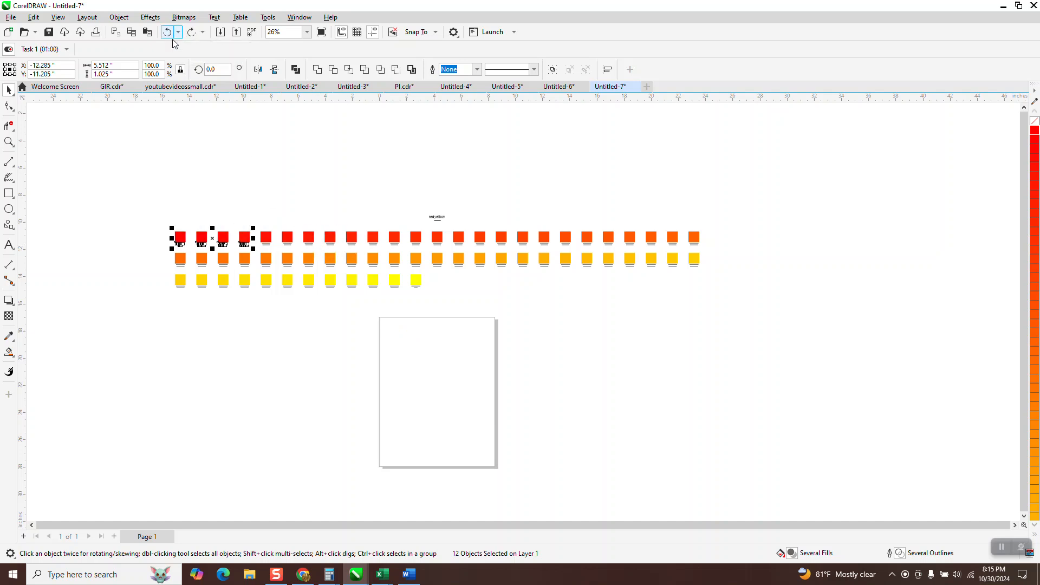
Step: Move the first eighteen red swatches with their labels onto the page, arranged as three rows of six
left_click_drag(156, 213, 445, 332)
left_click_drag(300, 224, 444, 352)
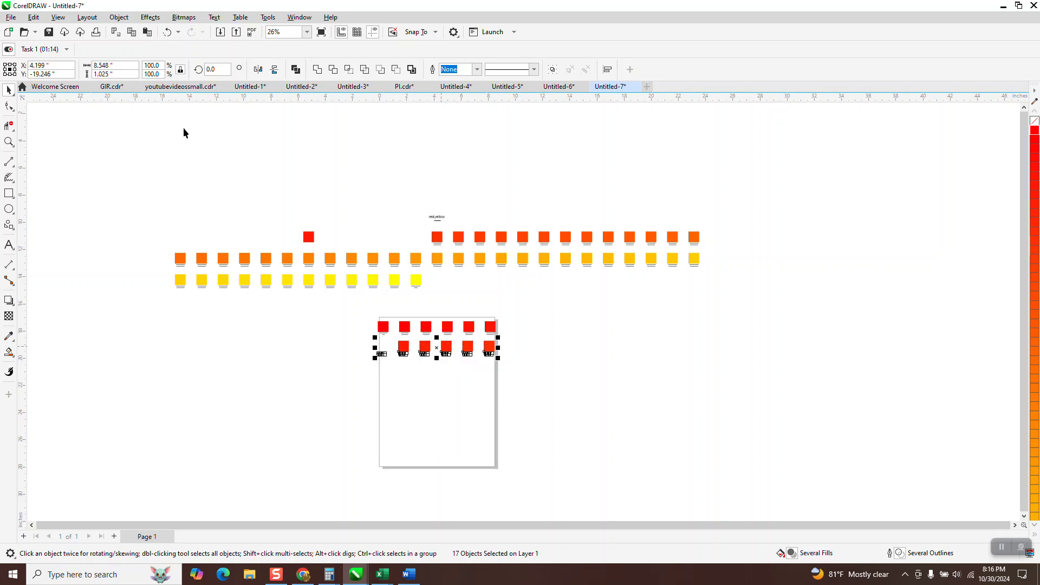
left_click(167, 32)
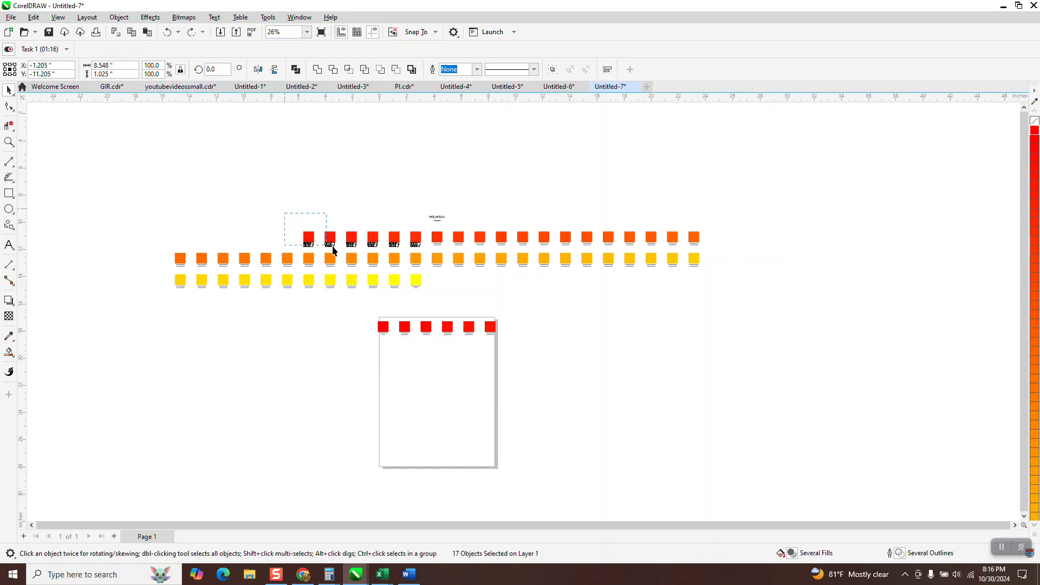
left_click_drag(407, 249, 427, 253)
left_click_drag(361, 240, 438, 352)
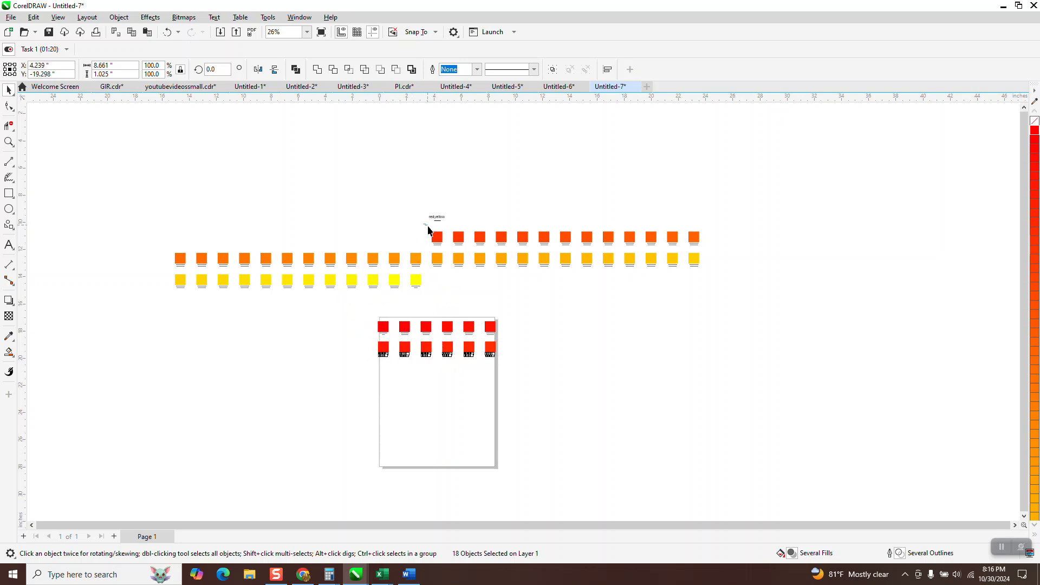
left_click_drag(511, 247, 439, 376)
left_click_drag(539, 225, 595, 245)
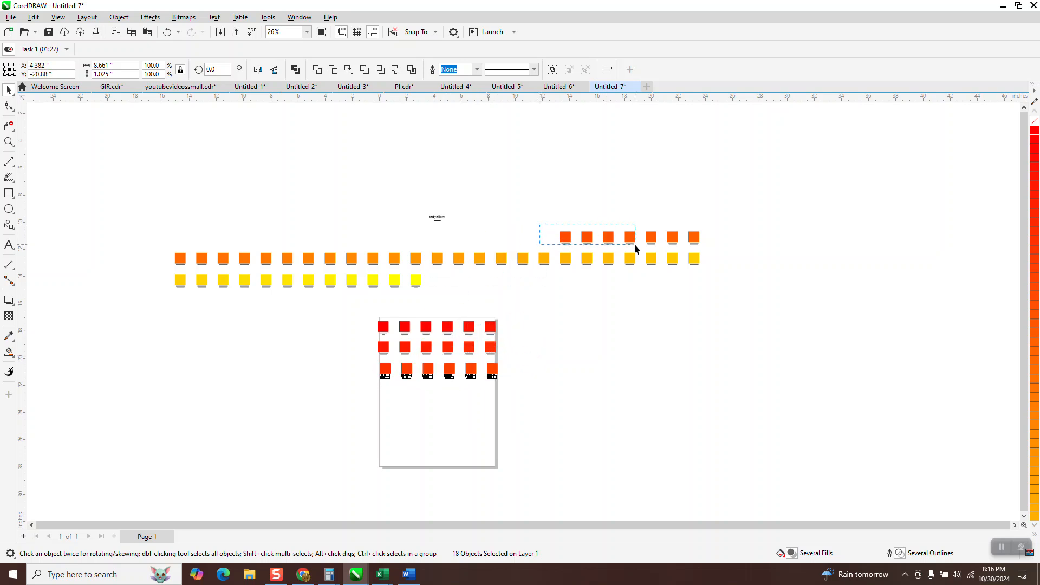
left_click_drag(666, 248, 684, 244)
left_click_drag(616, 239, 432, 386)
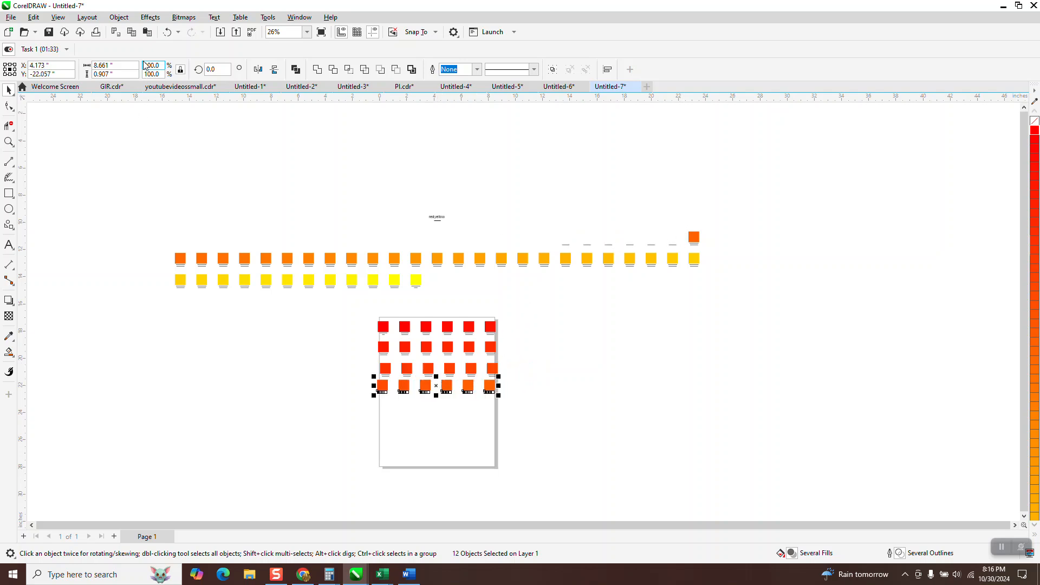
key("ctrl+z")
Step: Move the first chart row's last seven swatches and the second row's first six onto the page as the fourth and fifth rows
left_click_drag(525, 206, 708, 250)
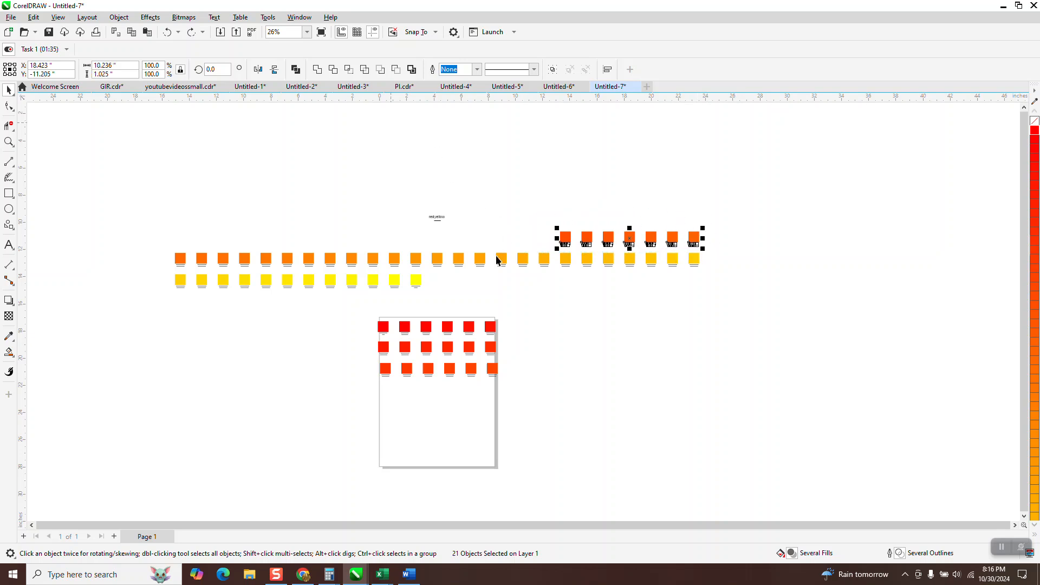
left_click_drag(629, 245, 443, 396)
left_click_drag(172, 248, 302, 269)
left_click_drag(174, 233, 307, 277)
left_click_drag(244, 267, 448, 417)
Step: Move the rest of the second chart row onto the page below the others, in rows of seven, seven and five swatches
left_click_drag(299, 252, 343, 285)
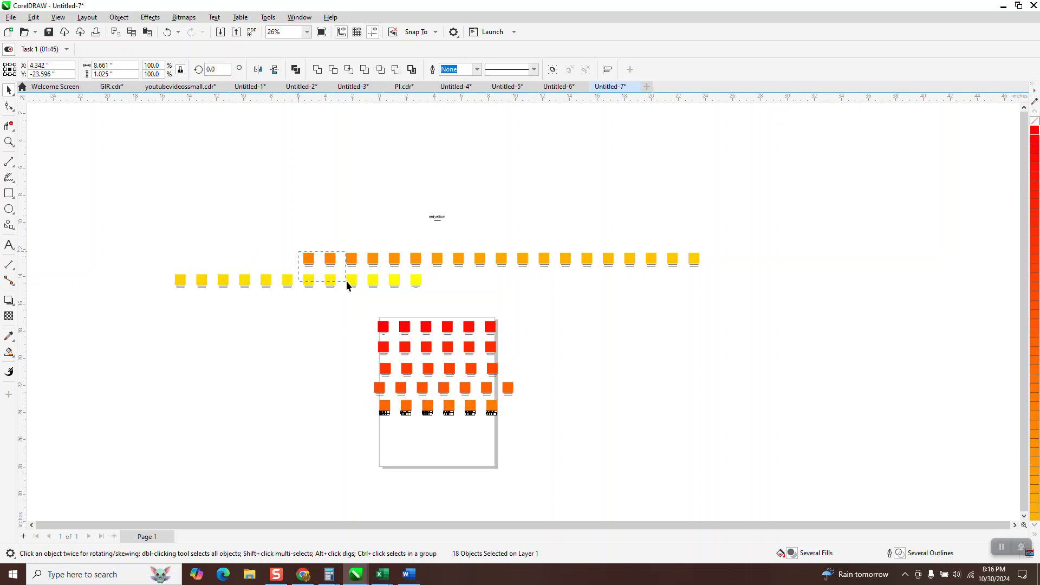
left_click_drag(420, 279, 450, 273)
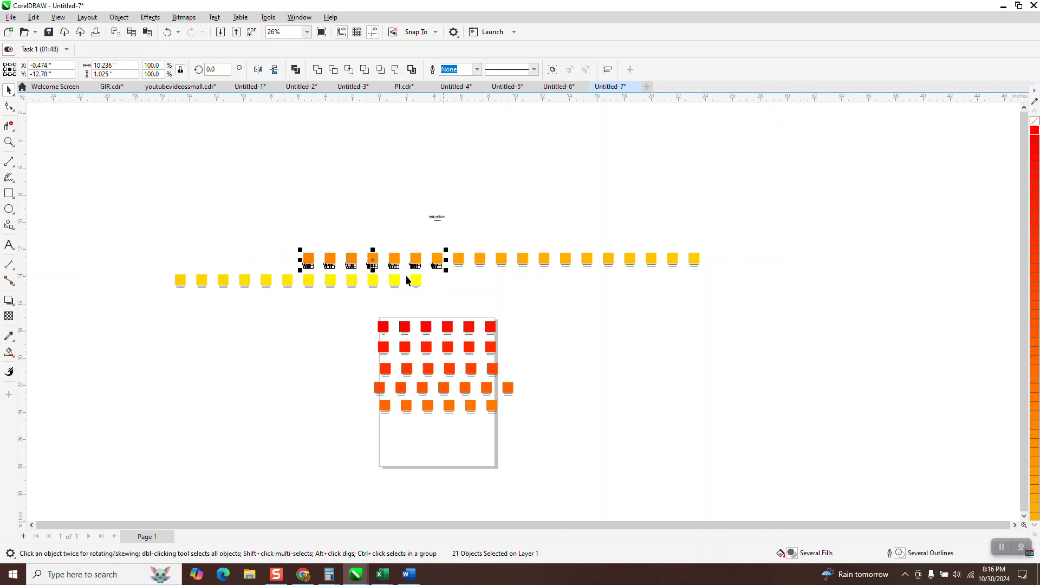
left_click_drag(374, 264, 451, 429)
left_click_drag(458, 251, 593, 279)
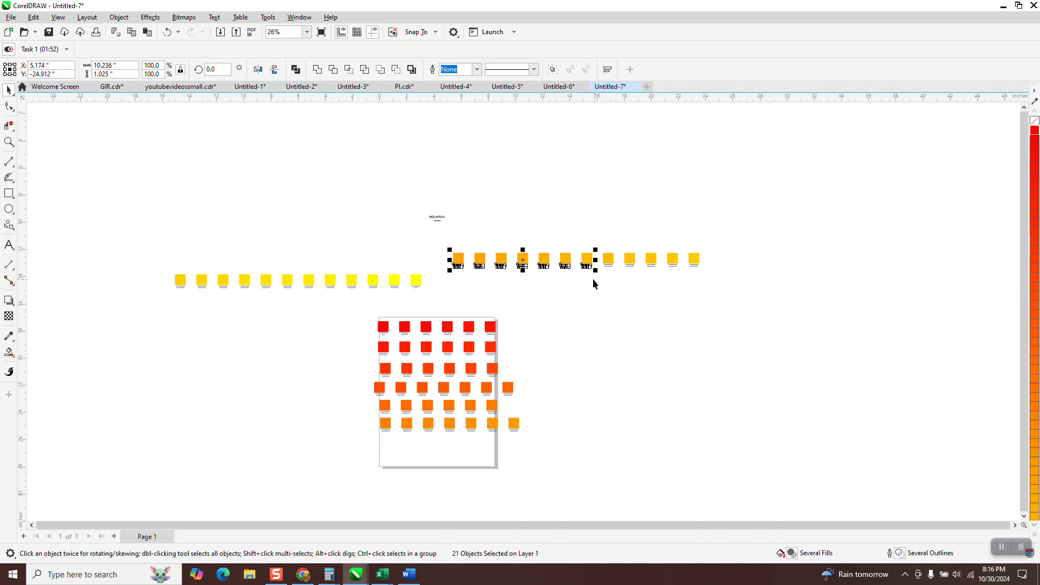
left_click_drag(503, 260, 458, 444)
left_click_drag(584, 242, 752, 304)
left_click_drag(656, 263, 464, 466)
Step: Move the twelve yellow swatches with their labels beneath the other rows as two rows of six
left_click_drag(172, 265, 458, 488)
left_click_drag(441, 299, 442, 300)
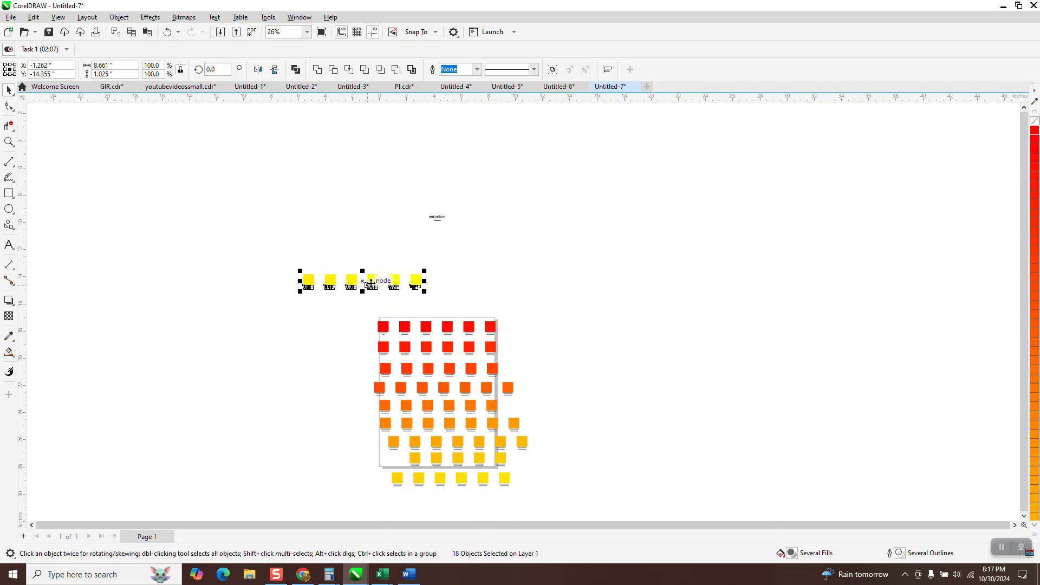
left_click_drag(369, 281, 461, 494)
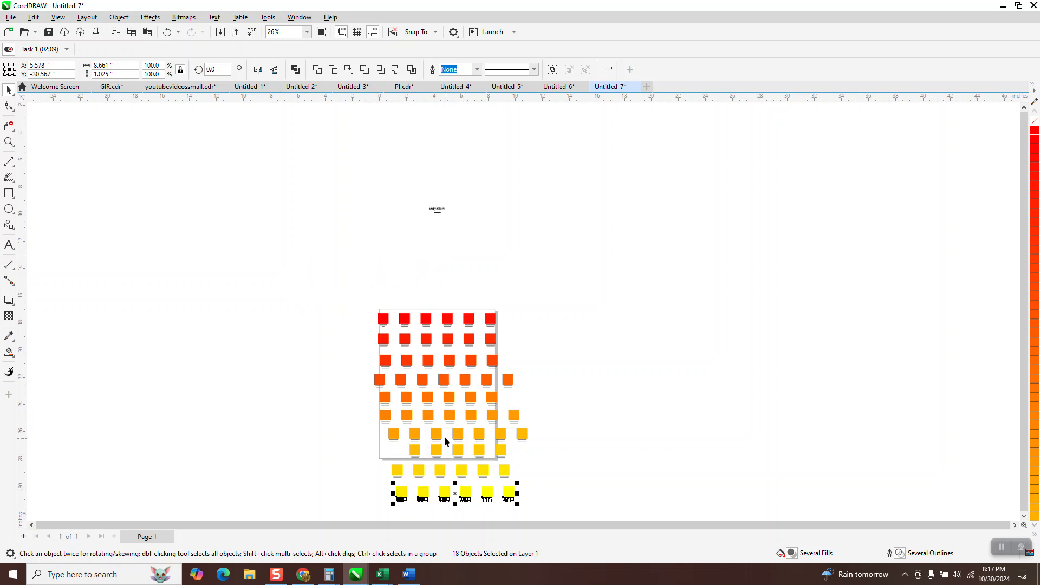
Step: Scale all the swatch rows down together to fit the page, making each six-swatch row about 6.3 inches wide
left_click(8, 142)
left_click_drag(317, 284, 610, 524)
left_click(9, 91)
left_click_drag(383, 136, 670, 473)
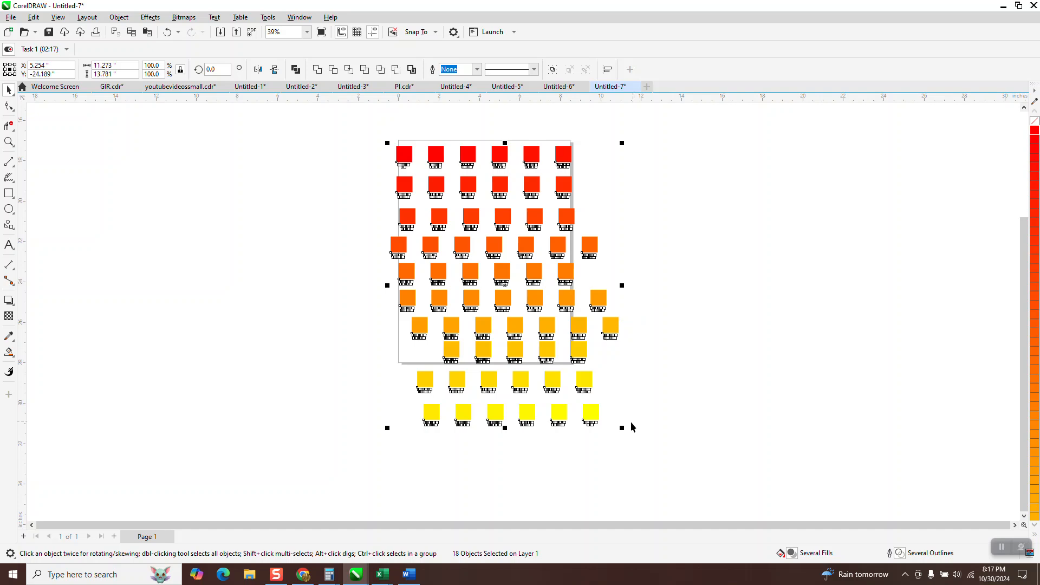
left_click_drag(621, 428, 561, 353)
left_click(633, 277)
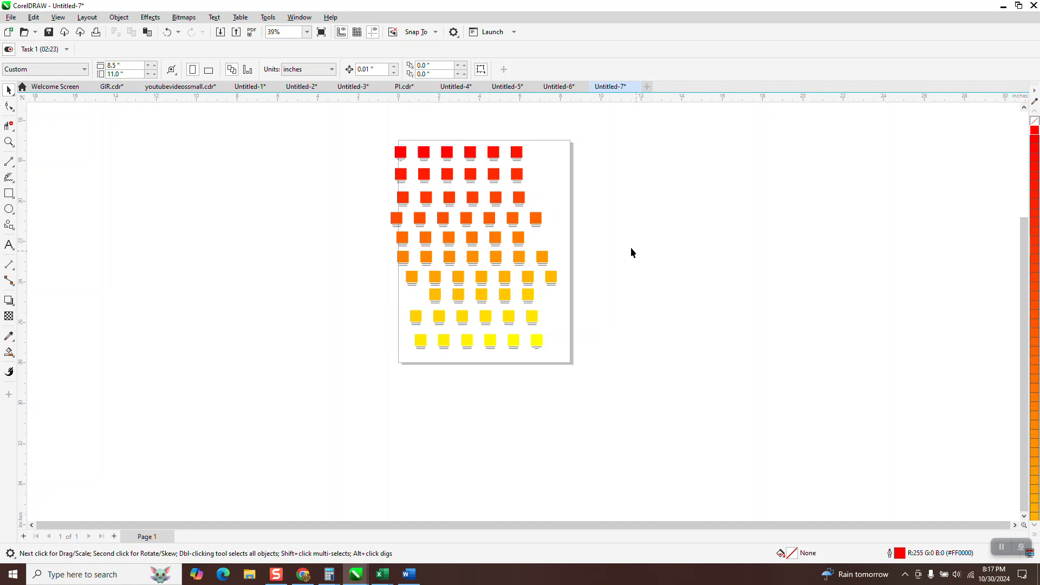
Step: Group the swatches and labels of each of the top three rows into a separate group per row
left_click_drag(371, 135, 566, 168)
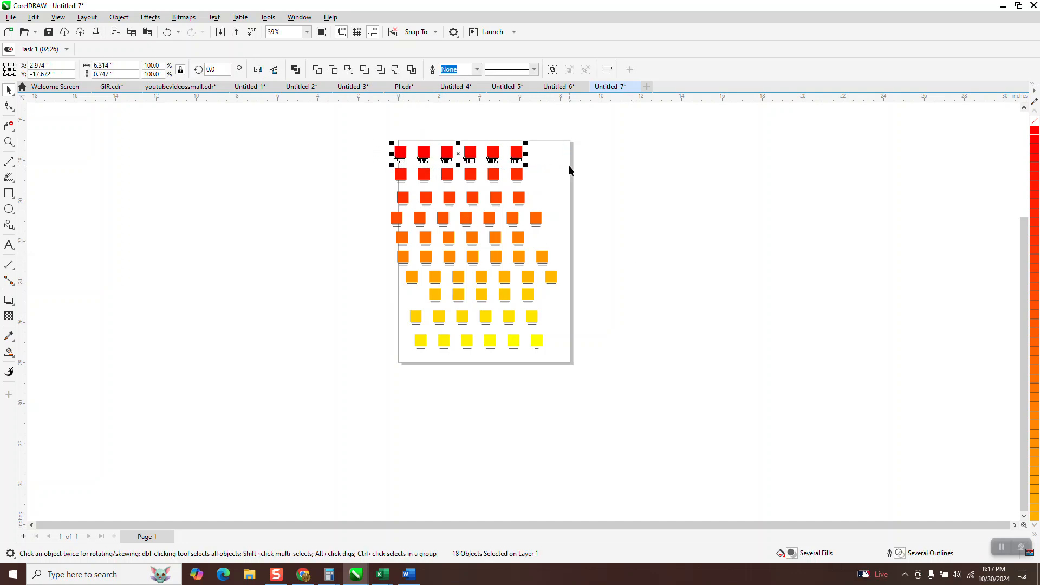
key("ctrl+g")
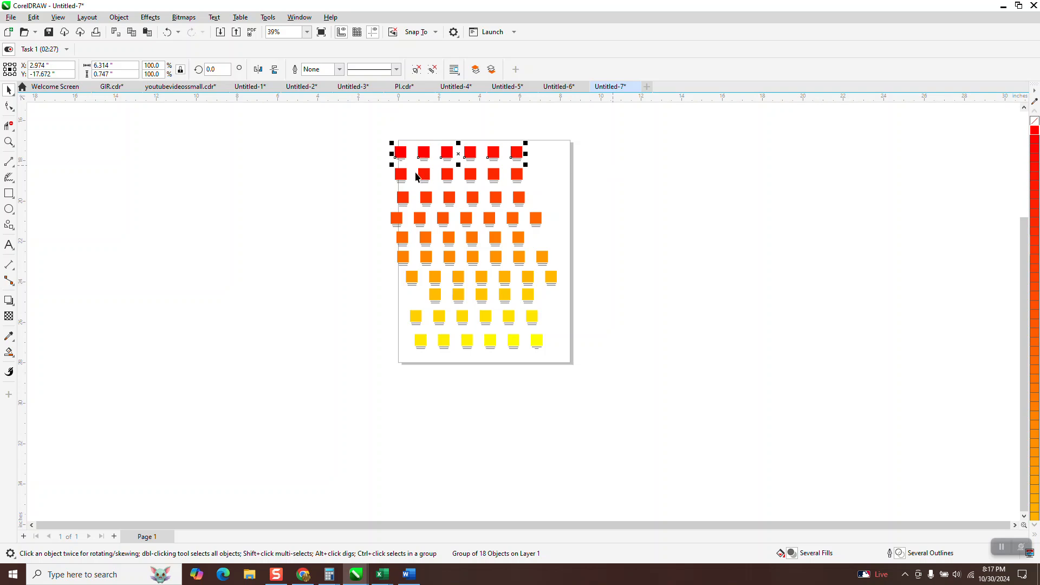
left_click_drag(376, 163, 555, 196)
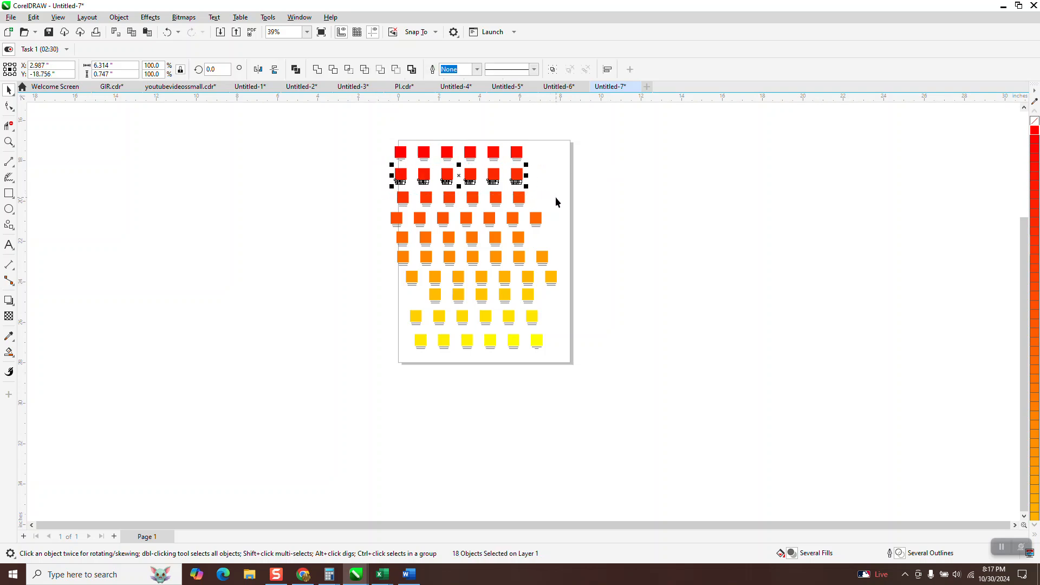
key("ctrl+g")
left_click_drag(389, 196, 550, 217)
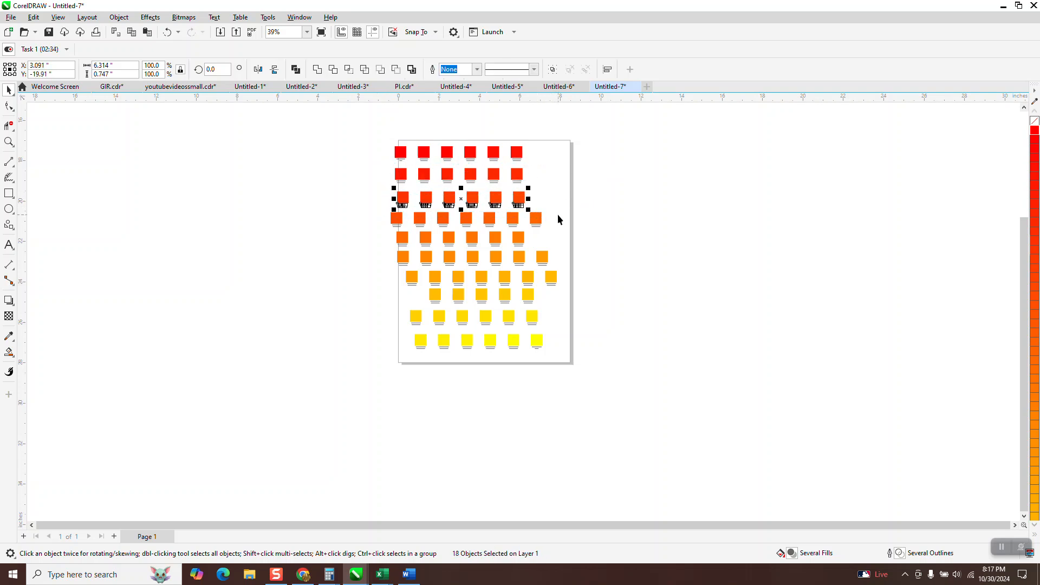
key("ctrl+g")
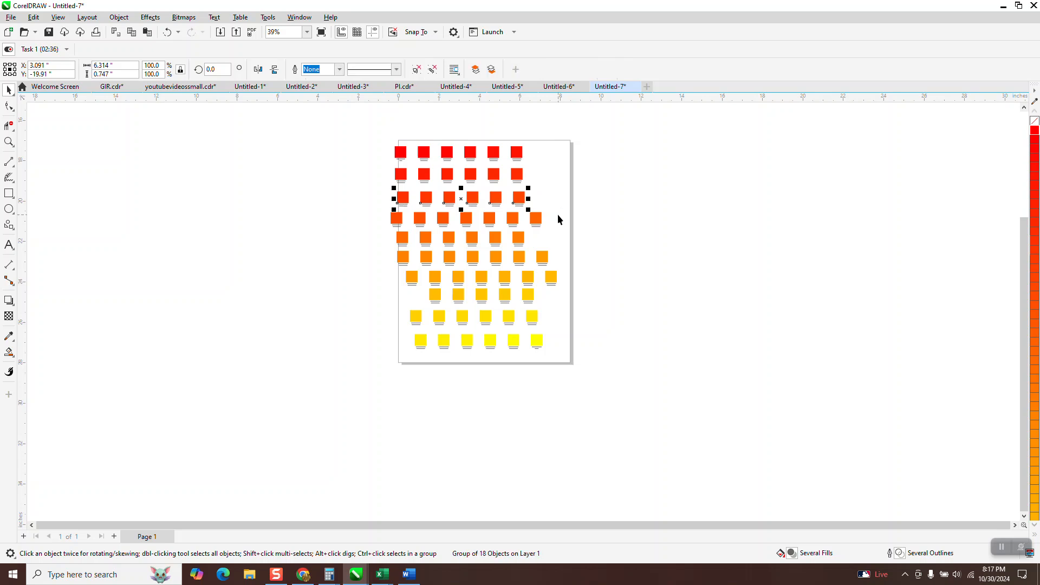
Step: Group the swatches and labels of the fourth, fifth, sixth and seventh rows into a separate group per row
left_click_drag(383, 208, 472, 232)
left_click_drag(561, 236, 562, 236)
key("ctrl+g")
left_click_drag(546, 261, 547, 259)
key("ctrl+g")
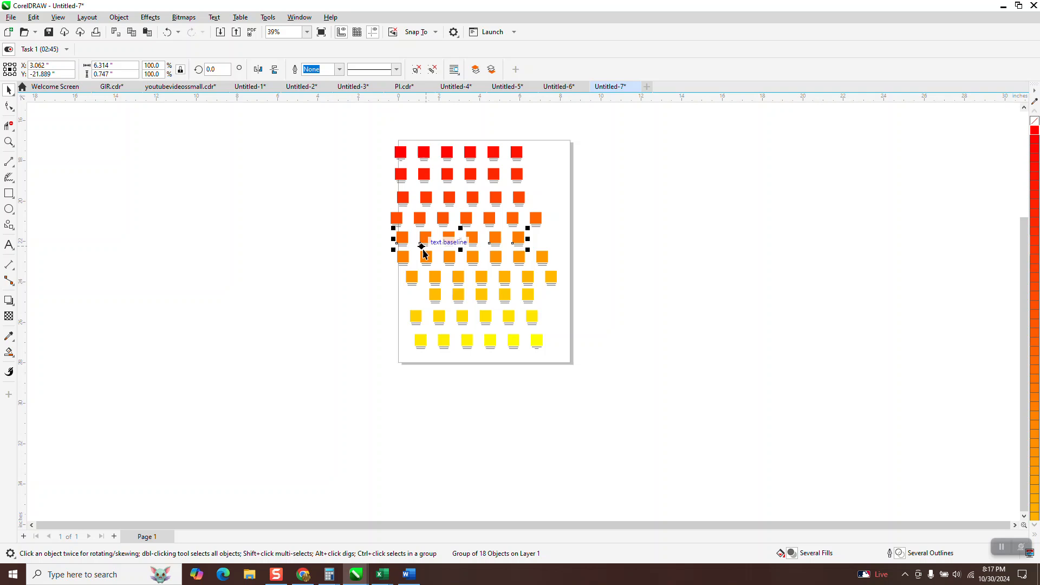
left_click_drag(387, 249, 568, 278)
key("ctrl+g")
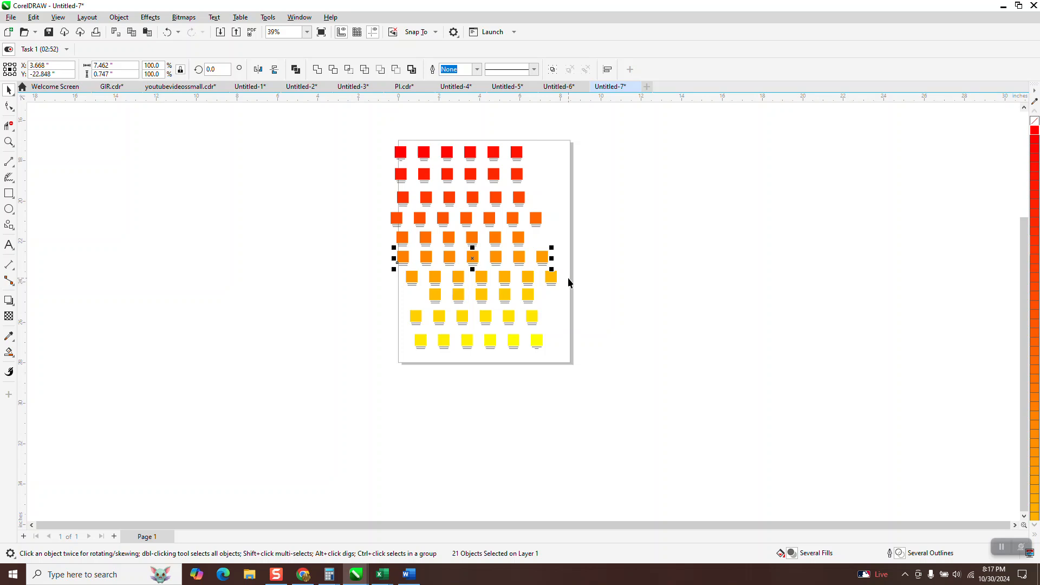
left_click_drag(374, 267, 568, 288)
key("ctrl+g")
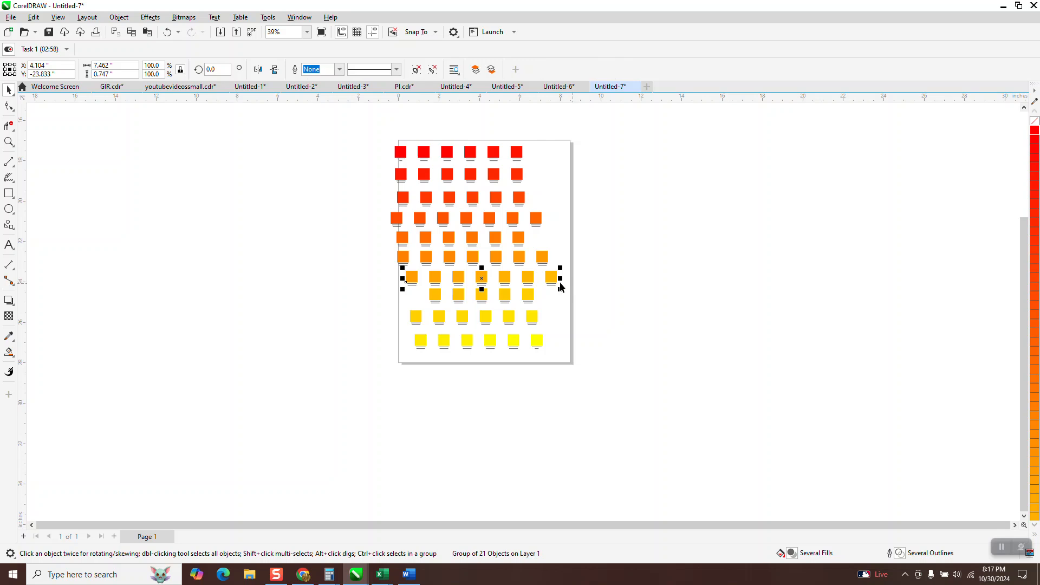
Step: Group the swatches and labels of each of the three lowest rows into a separate group per row
left_click_drag(386, 288, 480, 304)
left_click_drag(561, 307, 560, 307)
key("ctrl+g")
left_click_drag(392, 305, 564, 338)
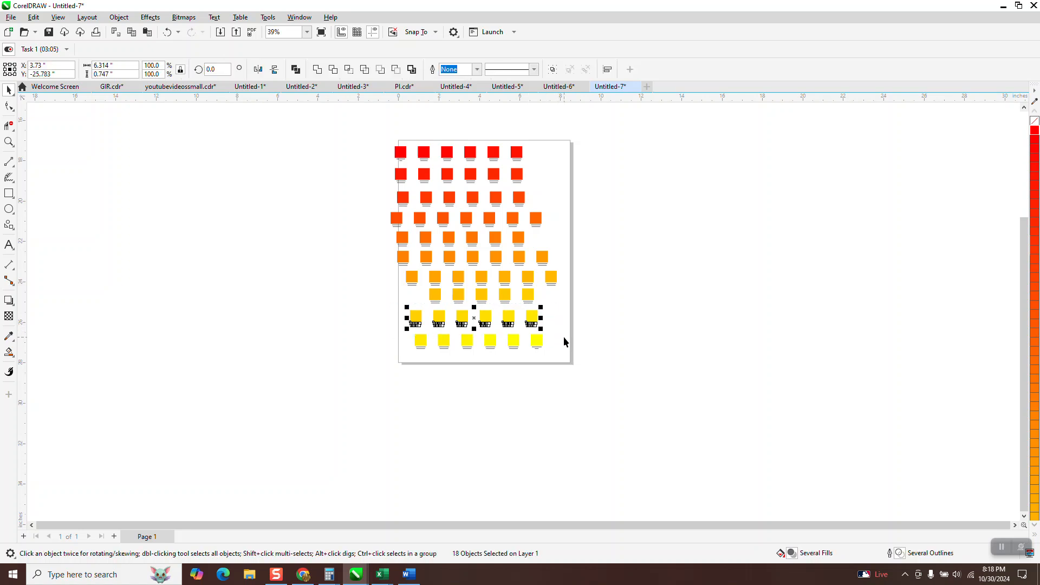
key("ctrl+g")
left_click_drag(402, 330, 577, 364)
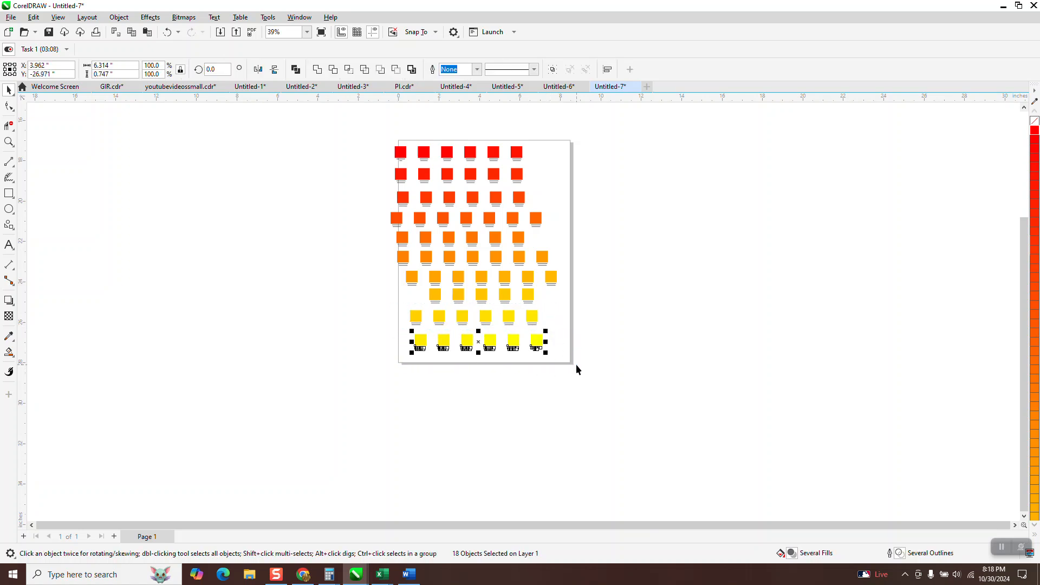
key("ctrl+g")
Step: Left-align all ten row groups and move them about 0.86 inches right so they sit within the page
left_click_drag(346, 128, 645, 412)
key("l")
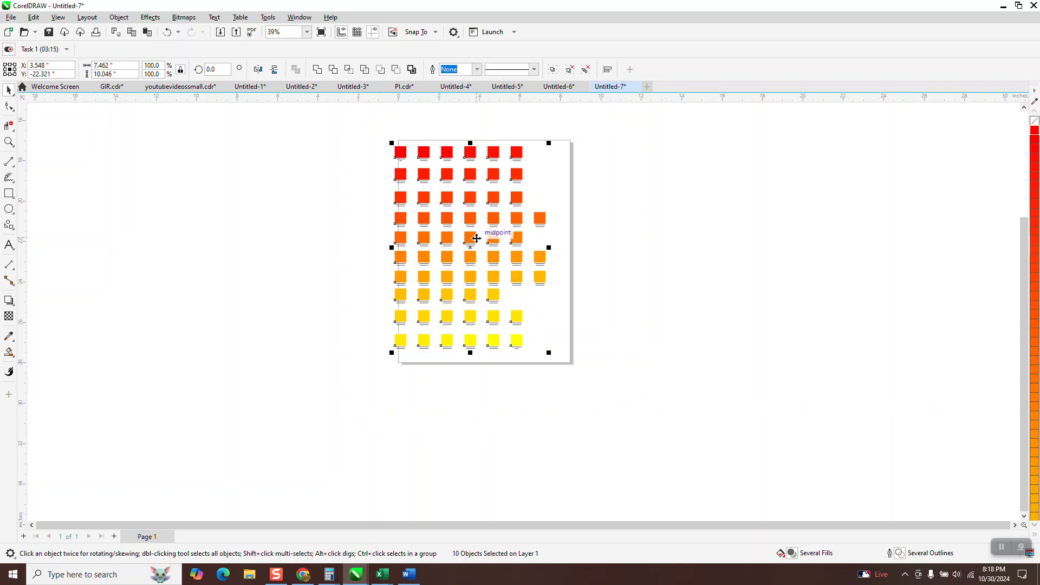
left_click_drag(476, 237, 494, 238)
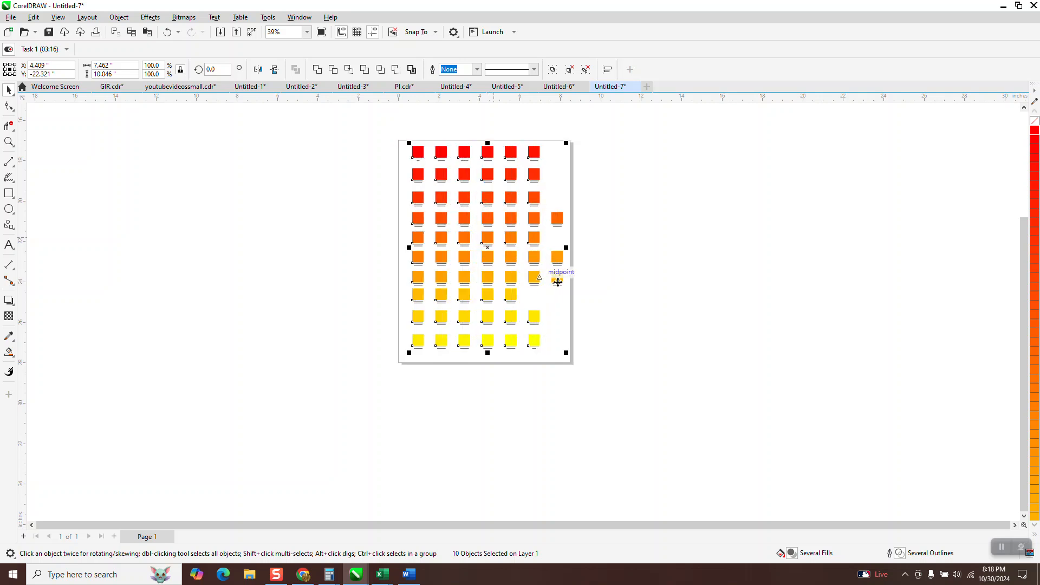
Step: Move the lowest yellow row down about 0.43 inches, close to the page's lower edge
left_click(579, 326)
left_click(535, 344)
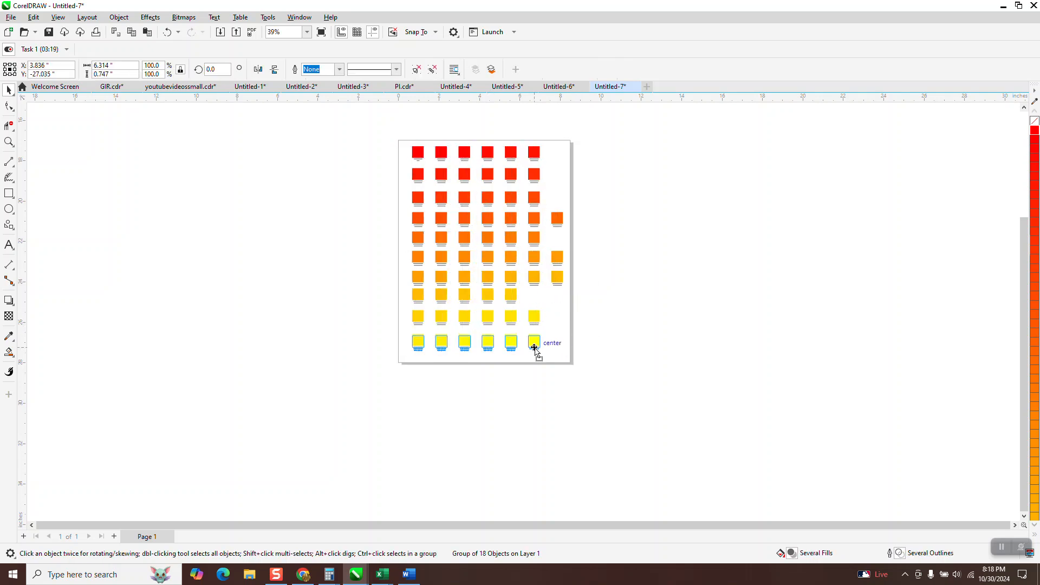
left_click_drag(535, 347, 533, 355)
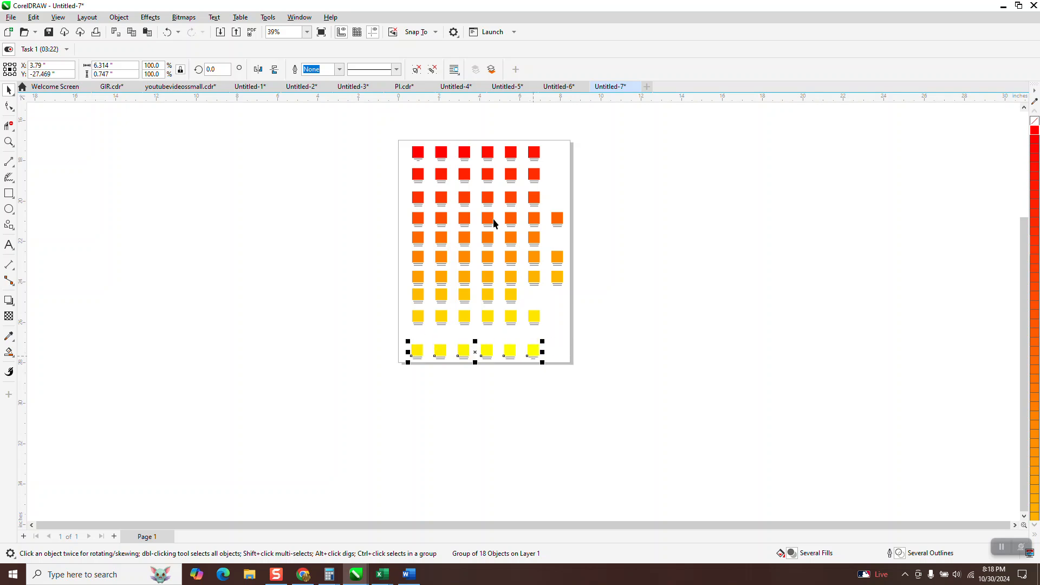
Step: Distribute all ten row groups evenly in the vertical direction by their centers
left_click(408, 131)
left_click_drag(401, 130, 656, 403)
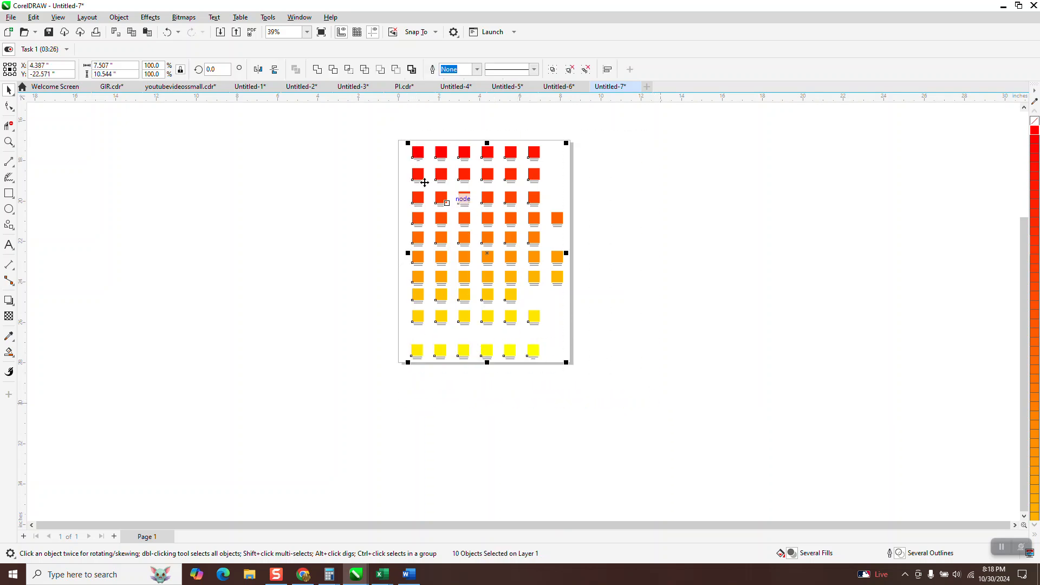
left_click(299, 17)
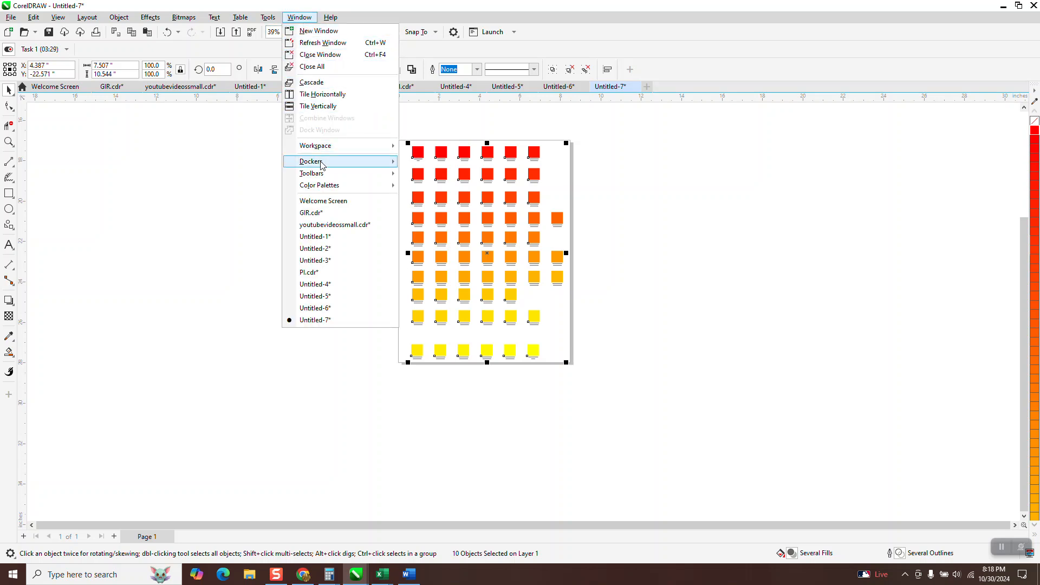
mouse_move(325, 162)
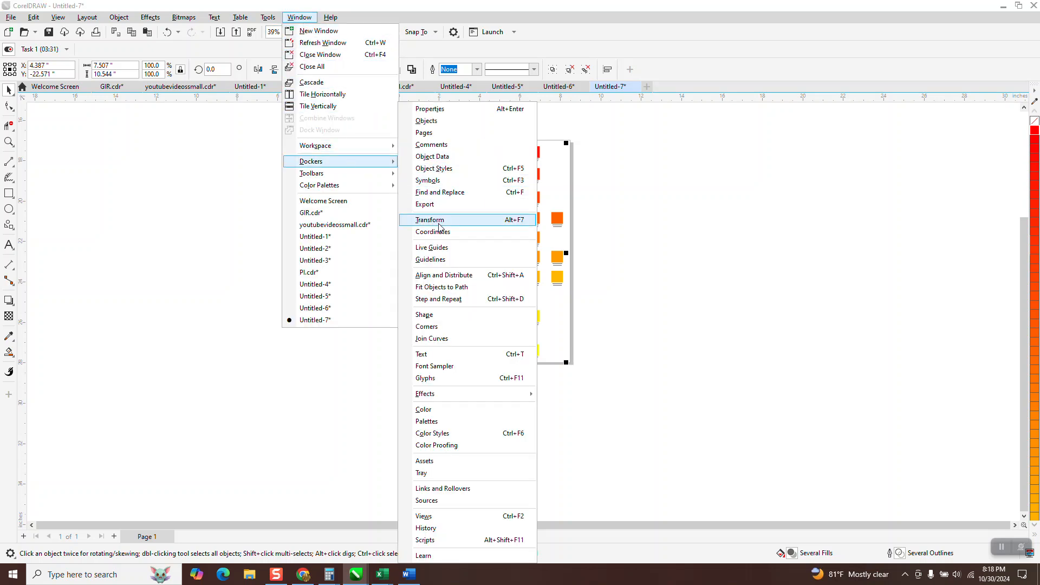
left_click(444, 275)
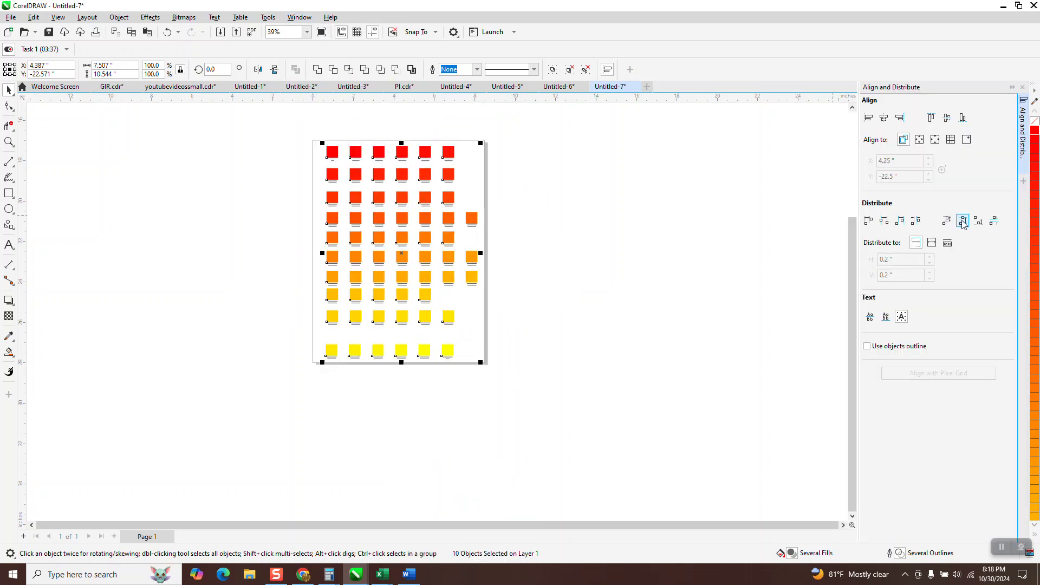
left_click(963, 222)
left_click(637, 293)
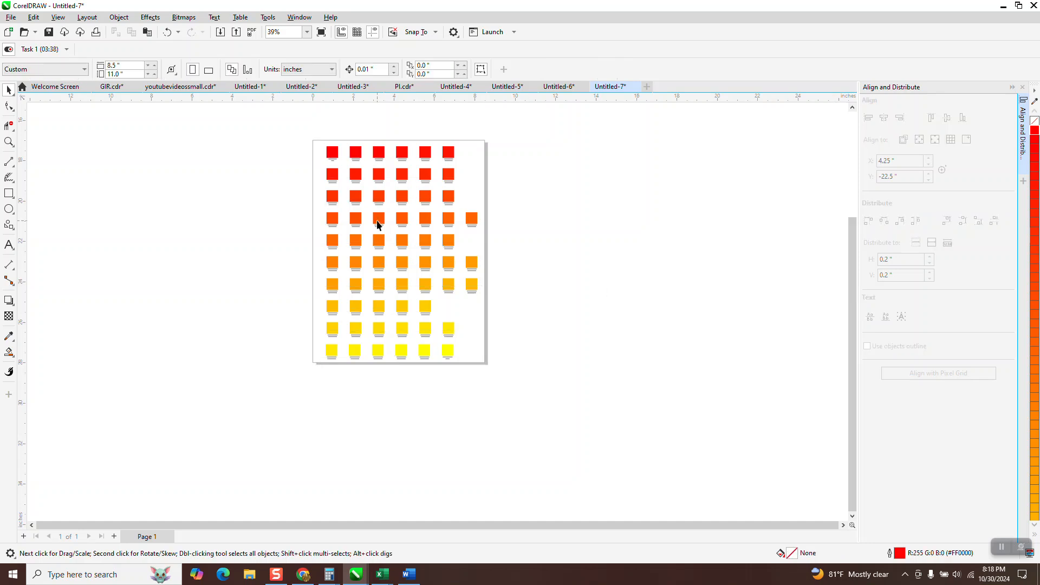
Step: Move the redyellow title and its page label down together to the upper edge of the page
scroll(422, 216, "down", 5)
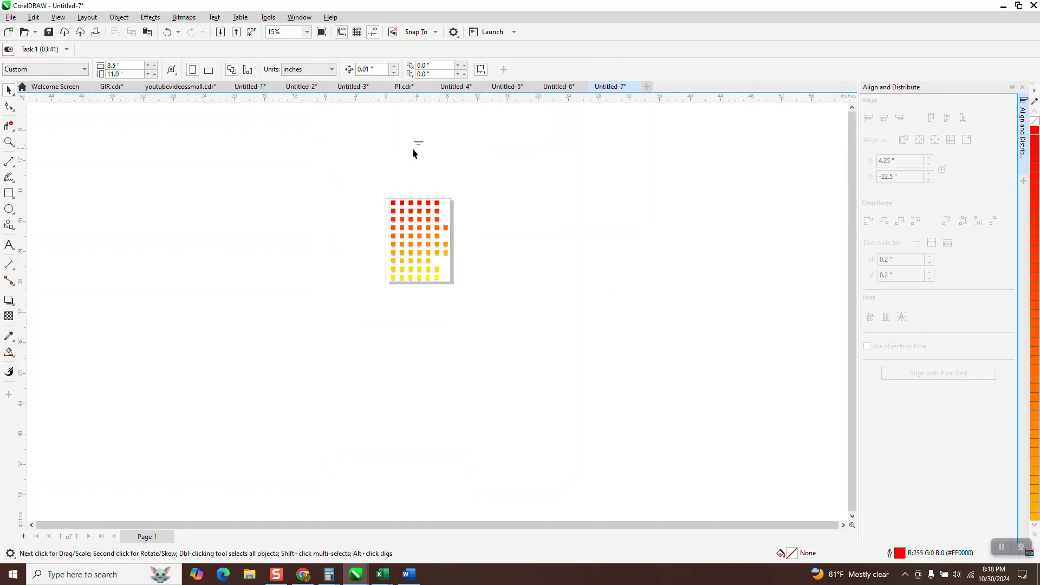
mouse_move(440, 157)
left_mouse_down()
mouse_move(416, 174)
mouse_move(417, 196)
mouse_move(536, 288)
left_mouse_up()
left_click(9, 140)
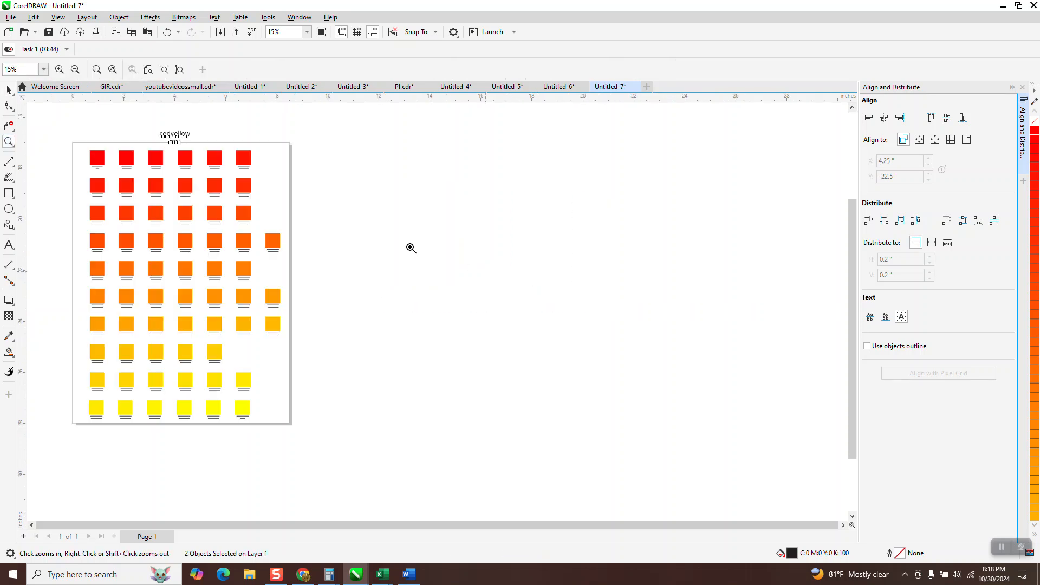
Step: Scale the upper nine rows and the page label to about 93.9%, and move the redyellow title onto the page above them
left_click(8, 90)
left_click_drag(69, 137, 320, 427)
mouse_move(281, 135)
left_mouse_down()
mouse_move(281, 148)
mouse_move(266, 144)
left_mouse_up()
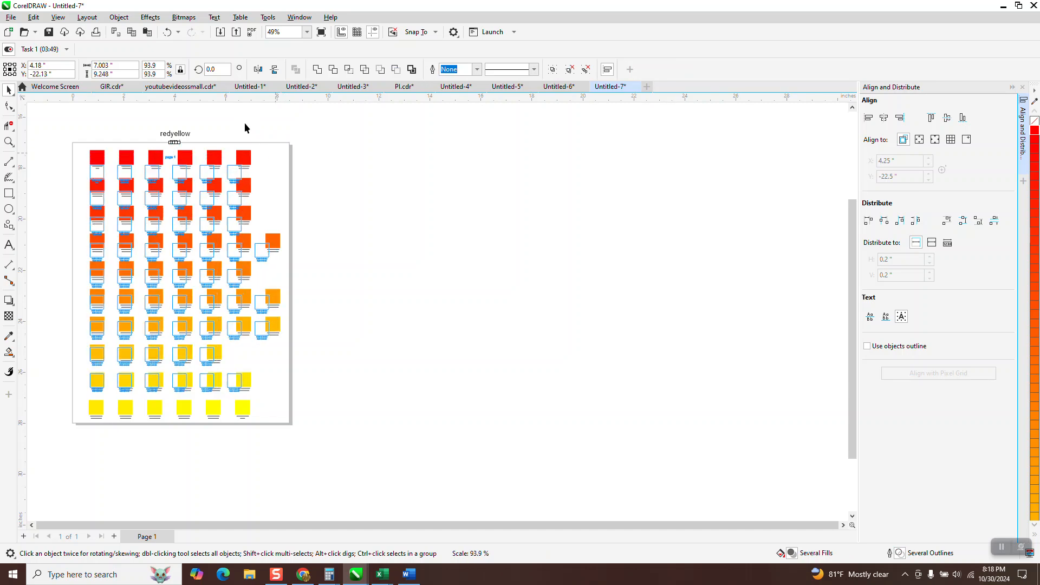
left_click(183, 136)
left_click_drag(183, 135, 177, 149)
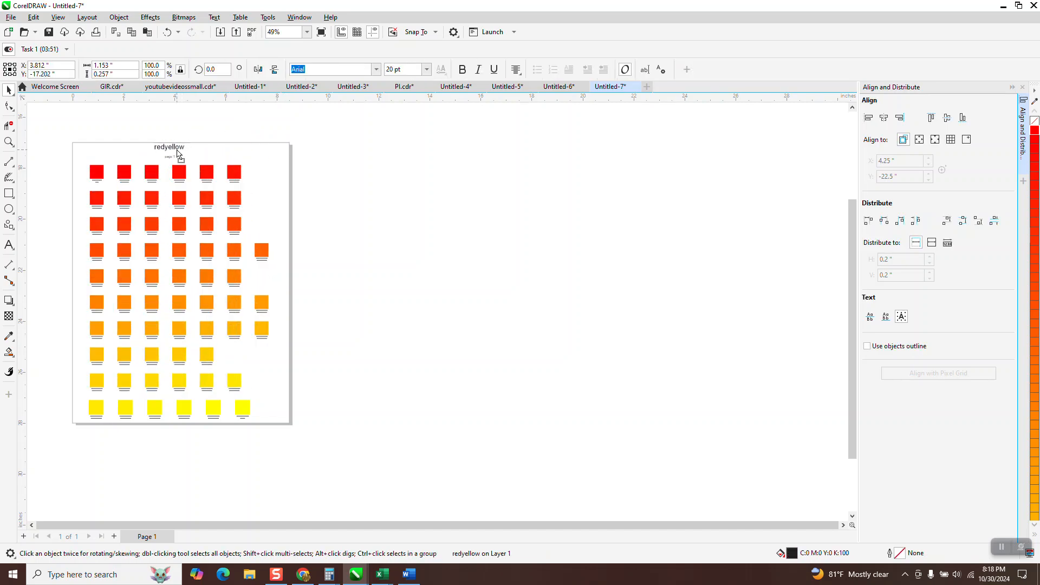
Step: Examine the RGB labels and swatch sizes of the lowest yellow rows up close
left_click(8, 140)
left_click_drag(65, 157, 455, 467)
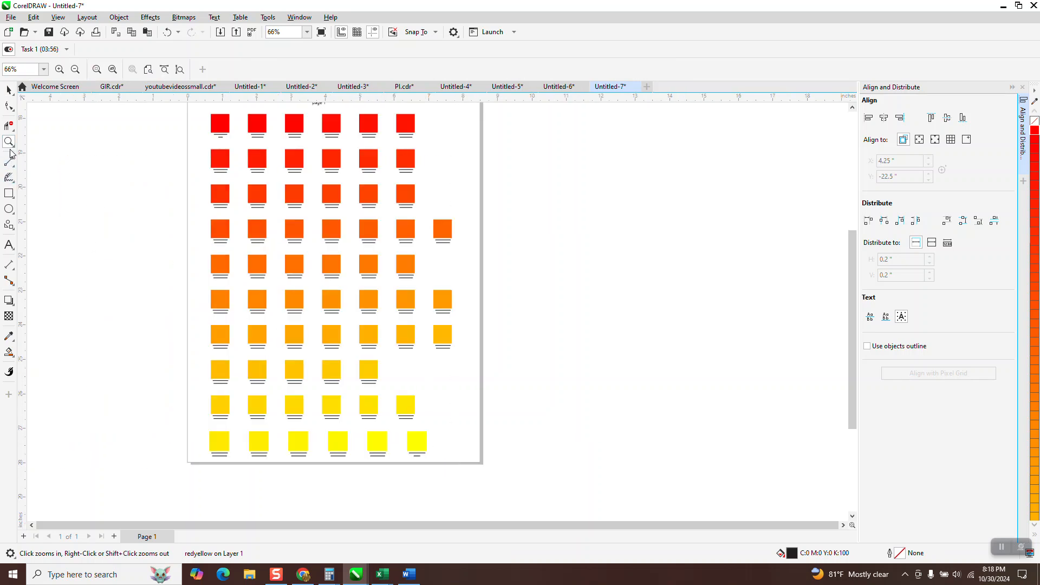
left_click_drag(184, 408, 465, 474)
left_click_drag(415, 309, 528, 372)
scroll(464, 274, "down", 8)
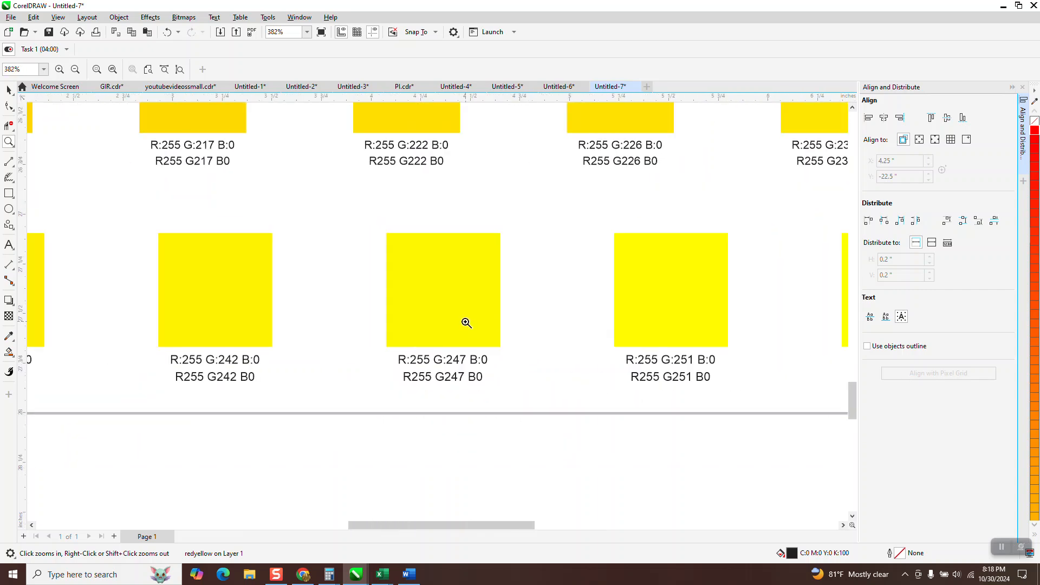
scroll(462, 320, "down", 2)
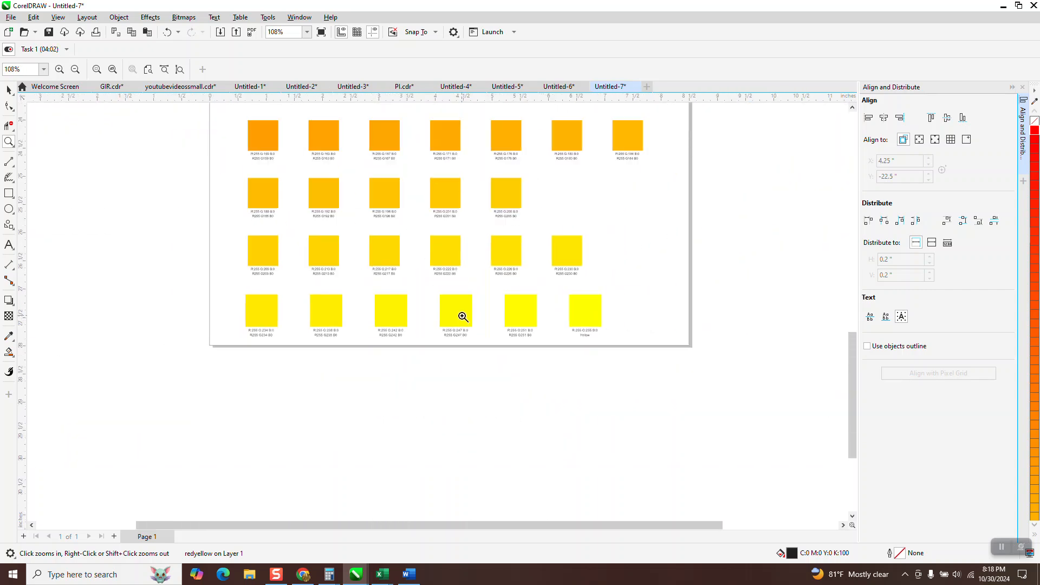
scroll(463, 317, "down", 4)
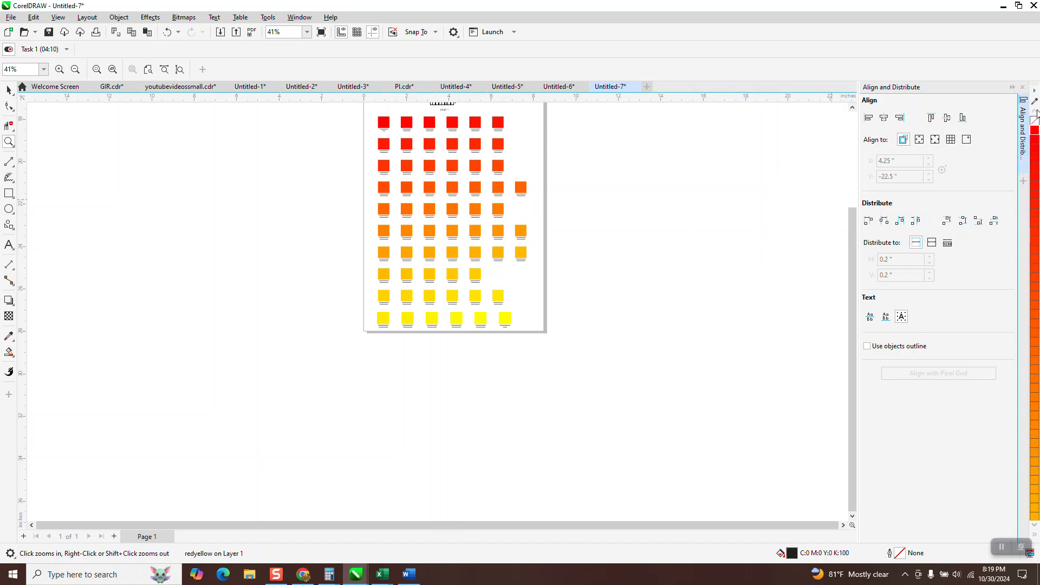
Step: Close the Align and Distribute docker and examine the RGB labels beneath the red and orange swatches up close
left_click(1022, 89)
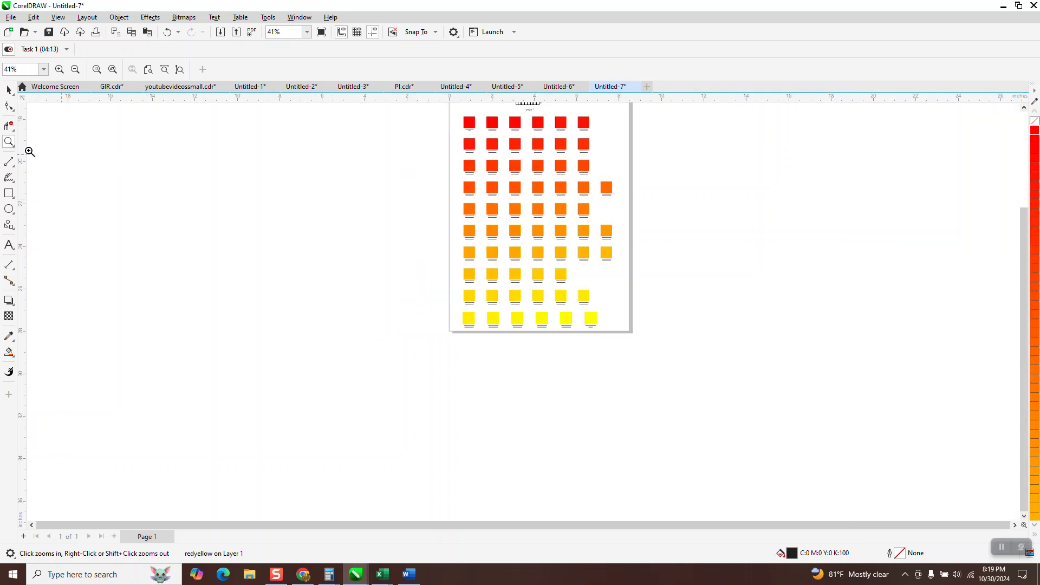
left_click_drag(458, 108, 654, 350)
left_click_drag(501, 259, 573, 275)
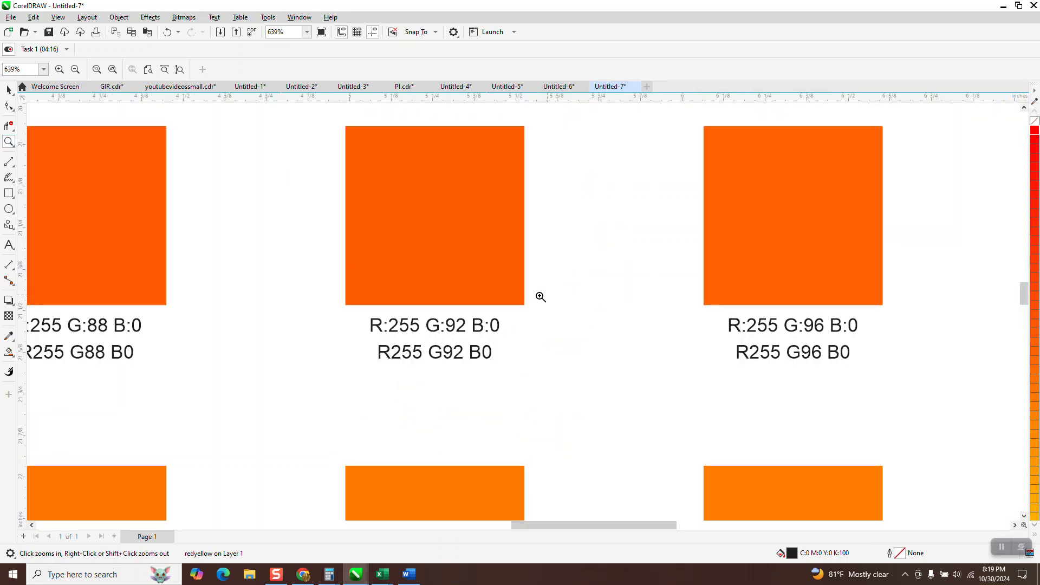
scroll(459, 310, "down", 4)
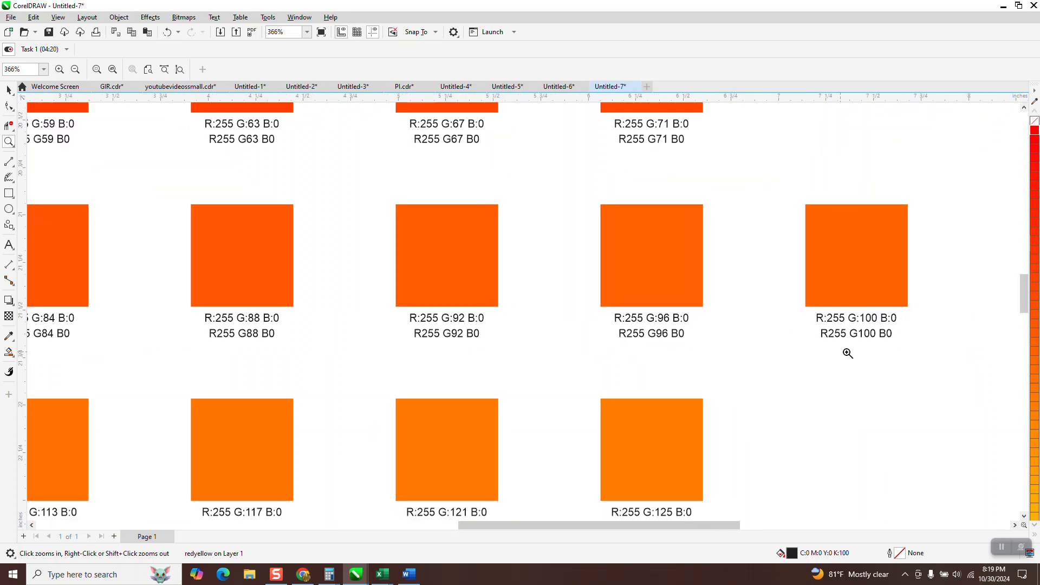
scroll(482, 456, "down", 4)
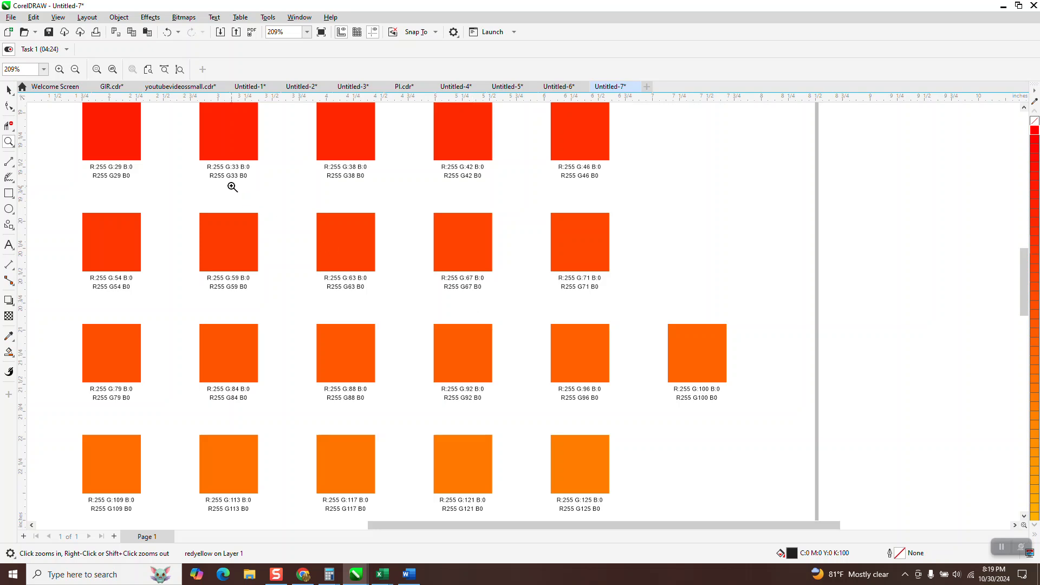
left_click_drag(195, 158, 402, 198)
scroll(428, 244, "down", 2)
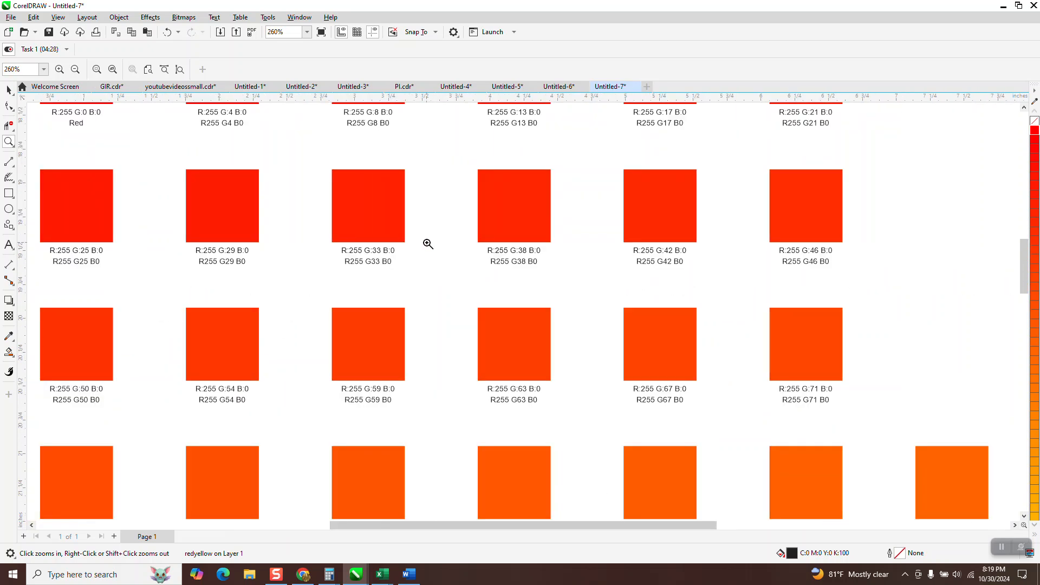
scroll(429, 244, "down", 4)
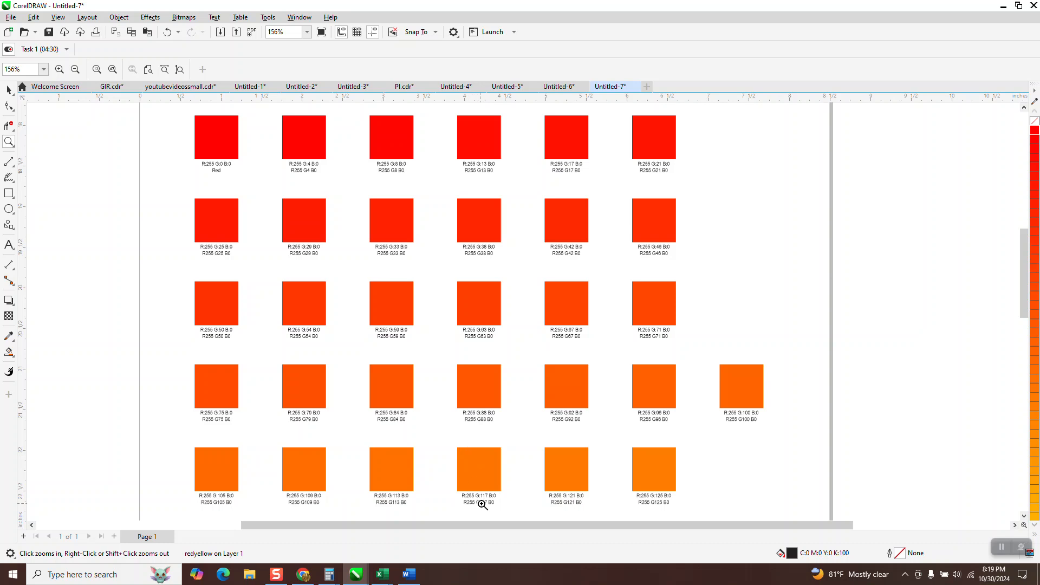
left_click_drag(375, 152, 442, 180)
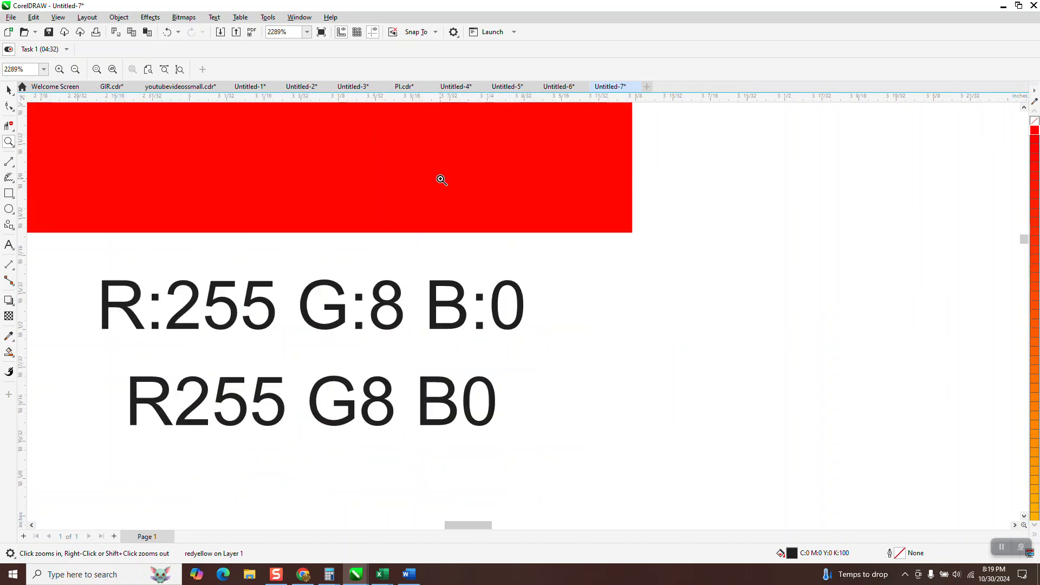
scroll(400, 310, "down", 7)
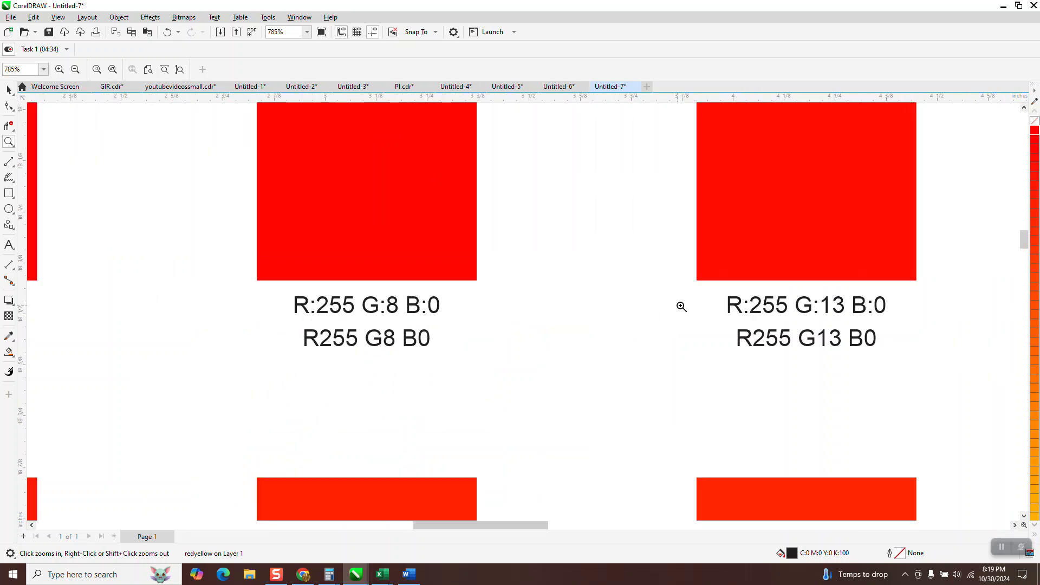
scroll(834, 315, "down", 1)
scroll(834, 315, "down", 11)
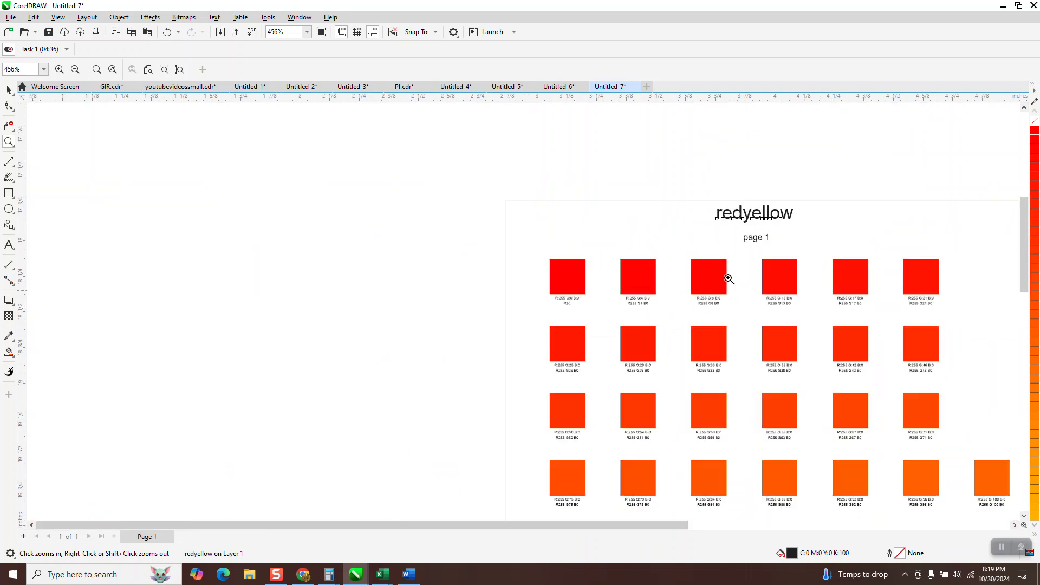
scroll(598, 273, "down", 5)
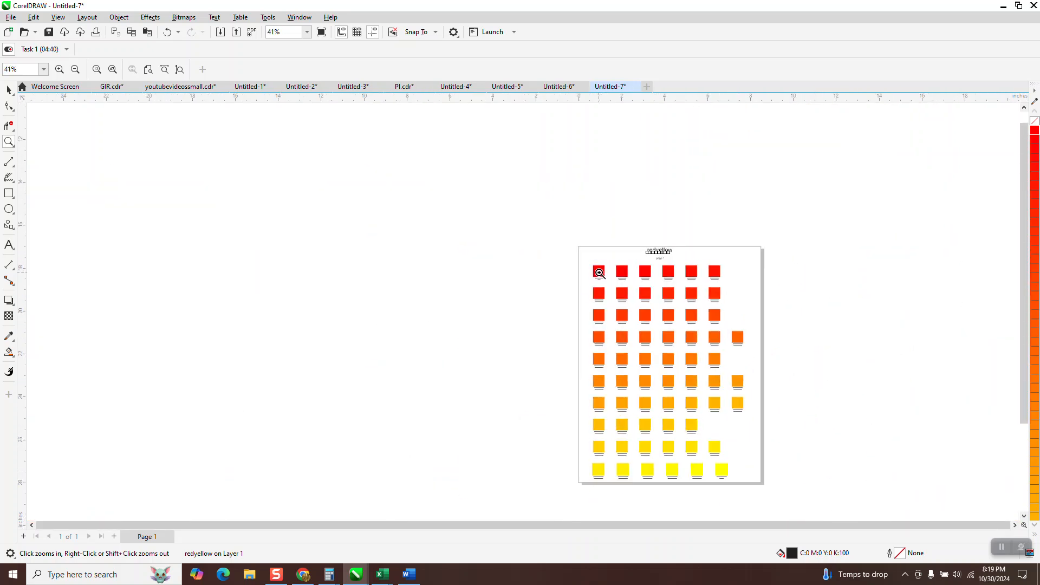
Step: Activate the Shape tool with the redyellow title selected
key("F10")
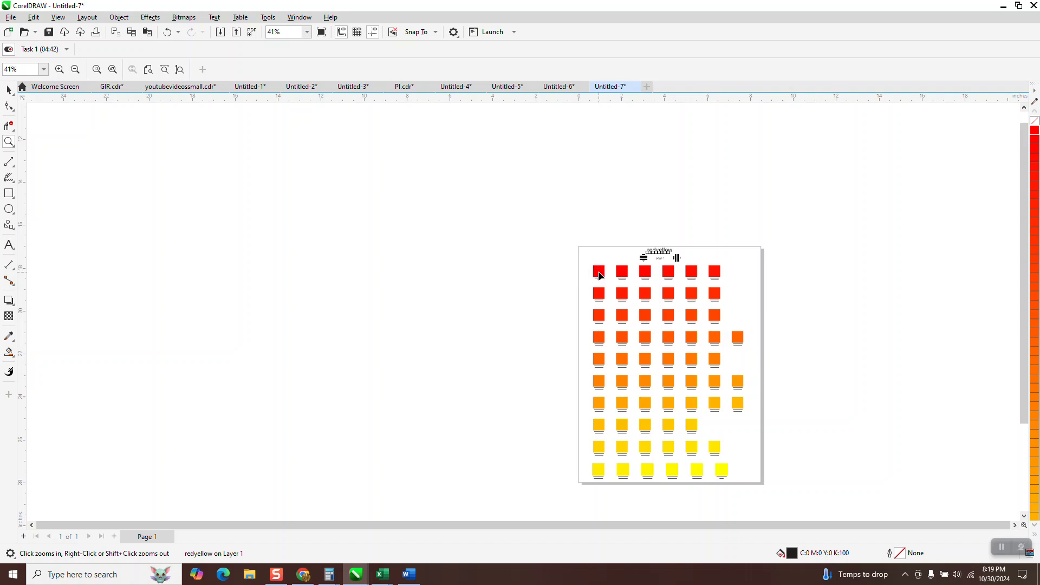